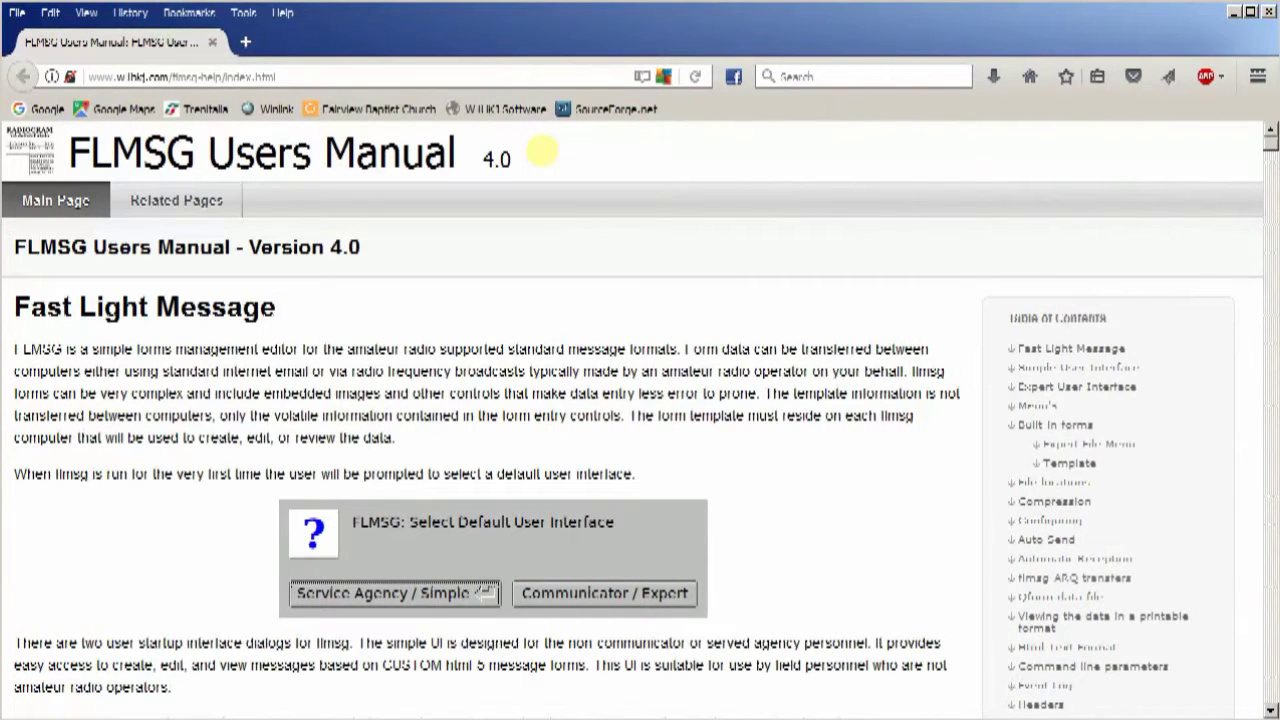
Step: Read the FLMSG manual's sections on the default and simple user interfaces, and minimize the browser
{"action": "scroll", "coordinate": [510, 330], "scroll_direction": "down", "scroll_amount": 2}
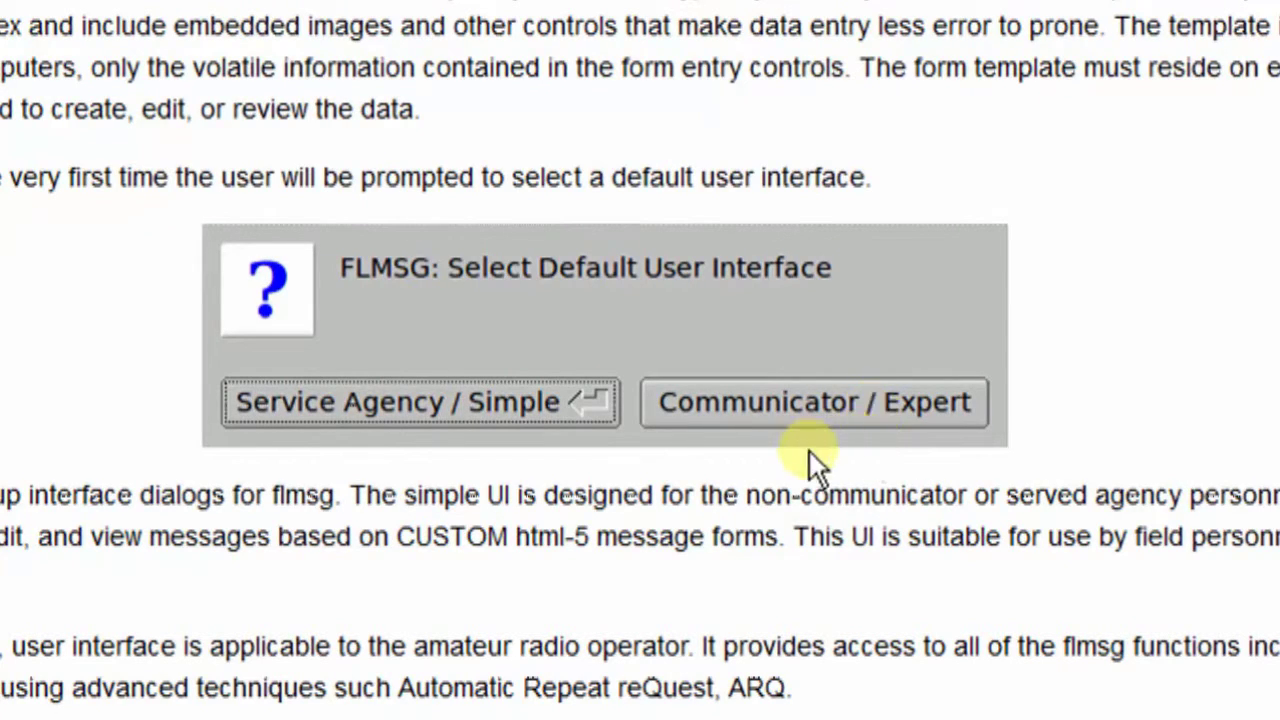
{"action": "scroll", "coordinate": [757, 465], "scroll_direction": "down", "scroll_amount": 2}
{"action": "scroll", "coordinate": [757, 465], "scroll_direction": "down", "scroll_amount": 3}
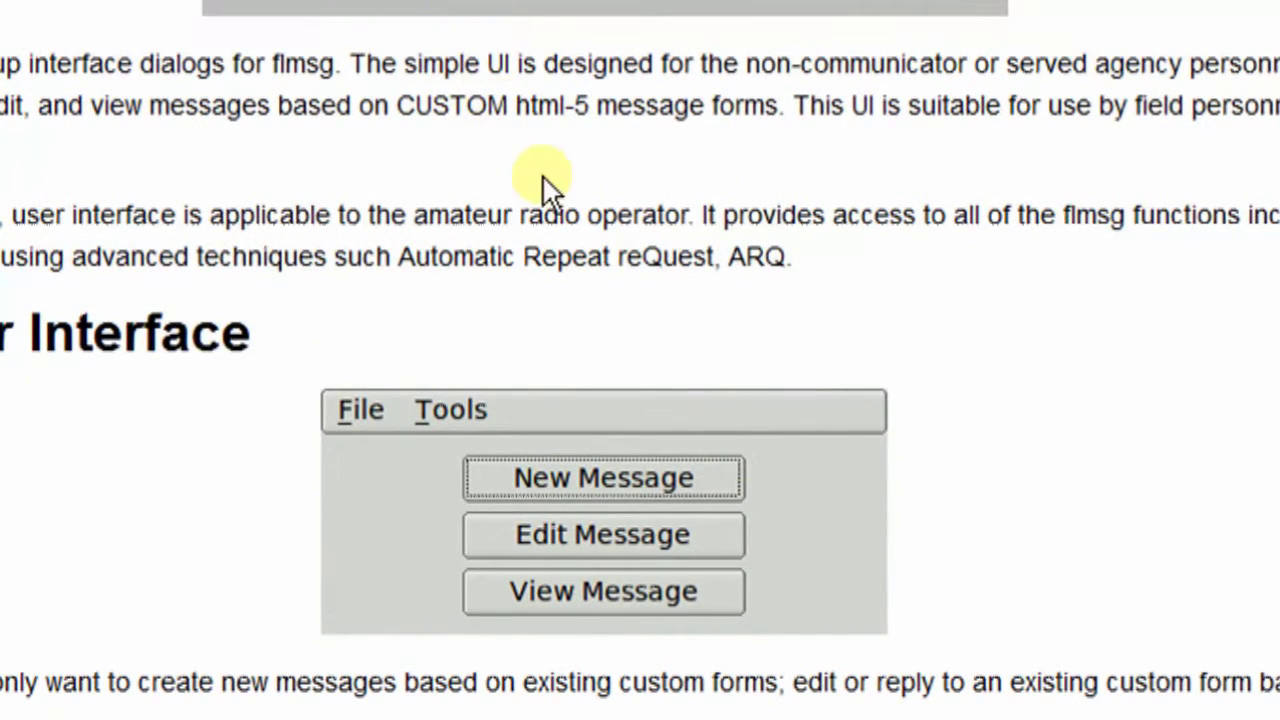
{"action": "scroll", "coordinate": [543, 178], "scroll_direction": "down", "scroll_amount": 2}
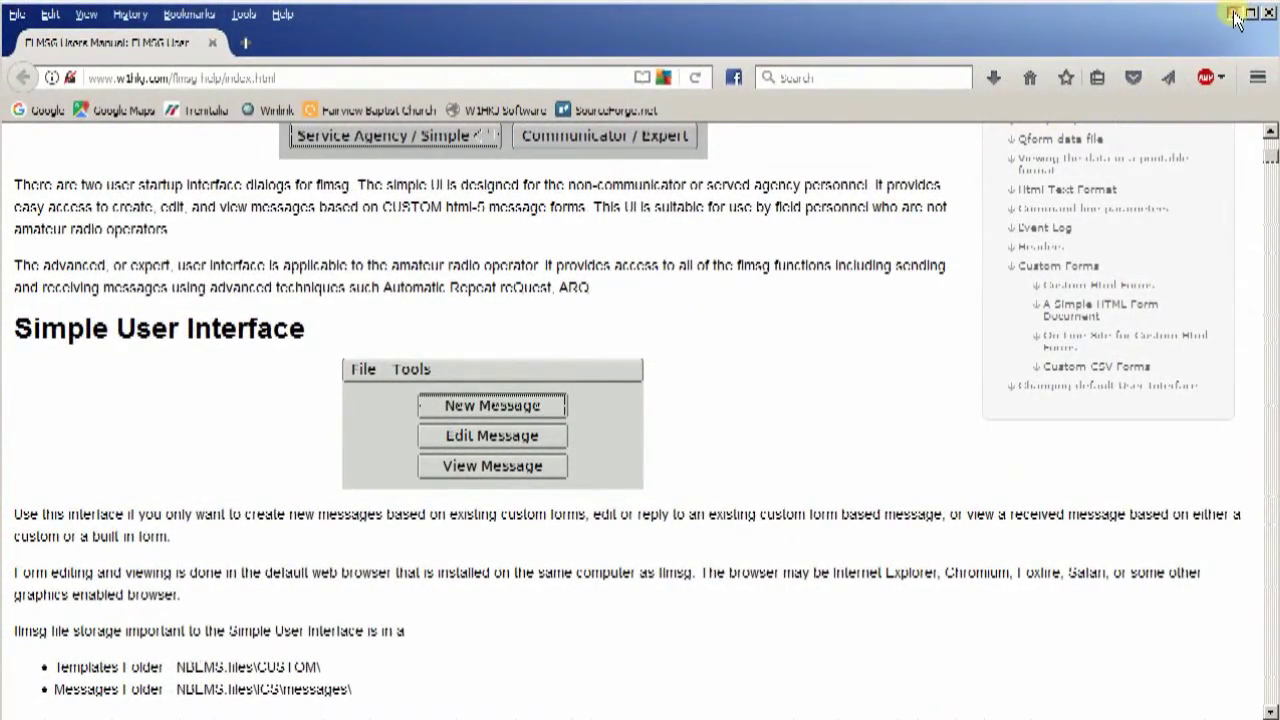
{"action": "left_click", "coordinate": [1234, 14]}
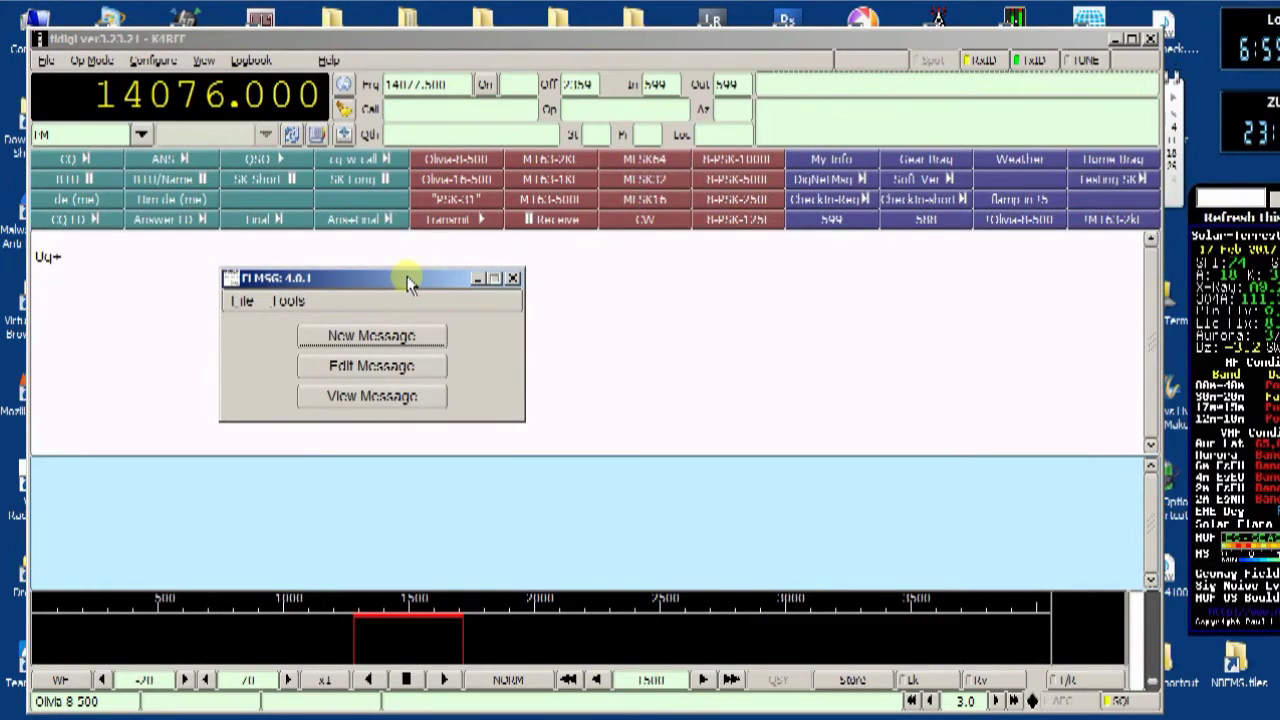
Step: Open FLMSG's expert dialog from the simple interface and move its window clear of the simple one
{"action": "left_click_drag", "start_coordinate": [409, 280], "coordinate": [429, 300]}
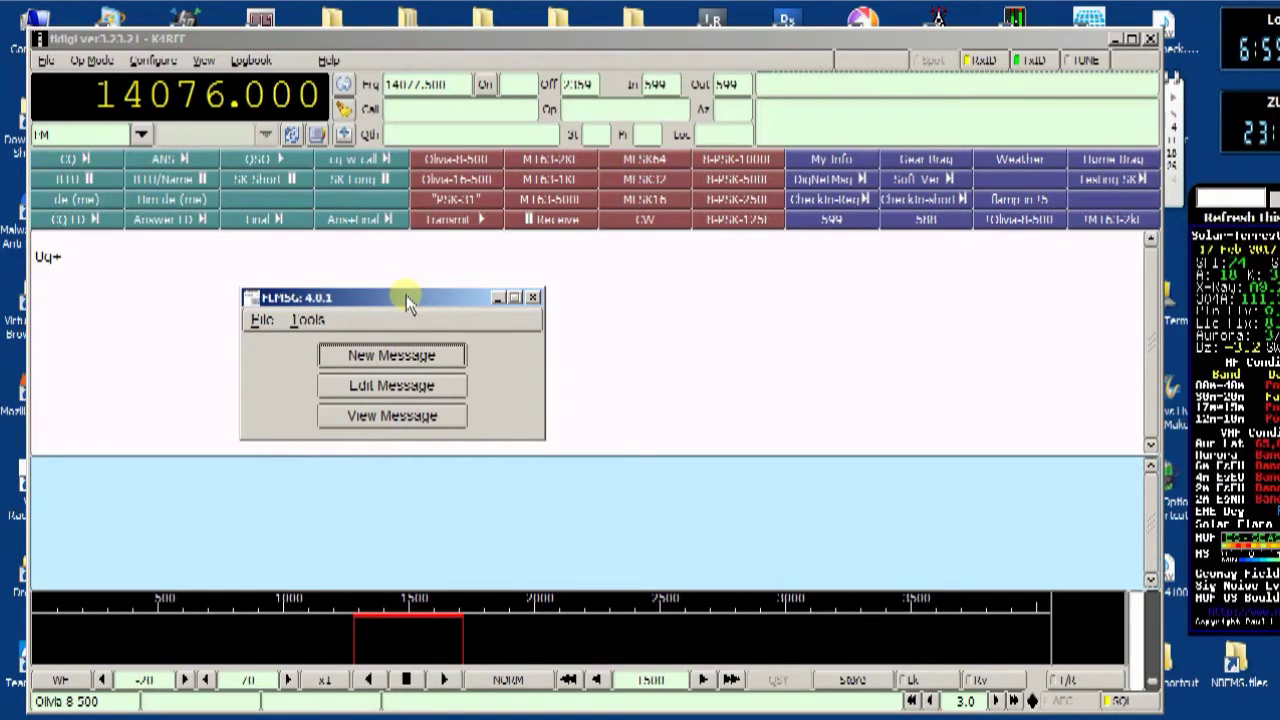
{"action": "left_click", "coordinate": [310, 321]}
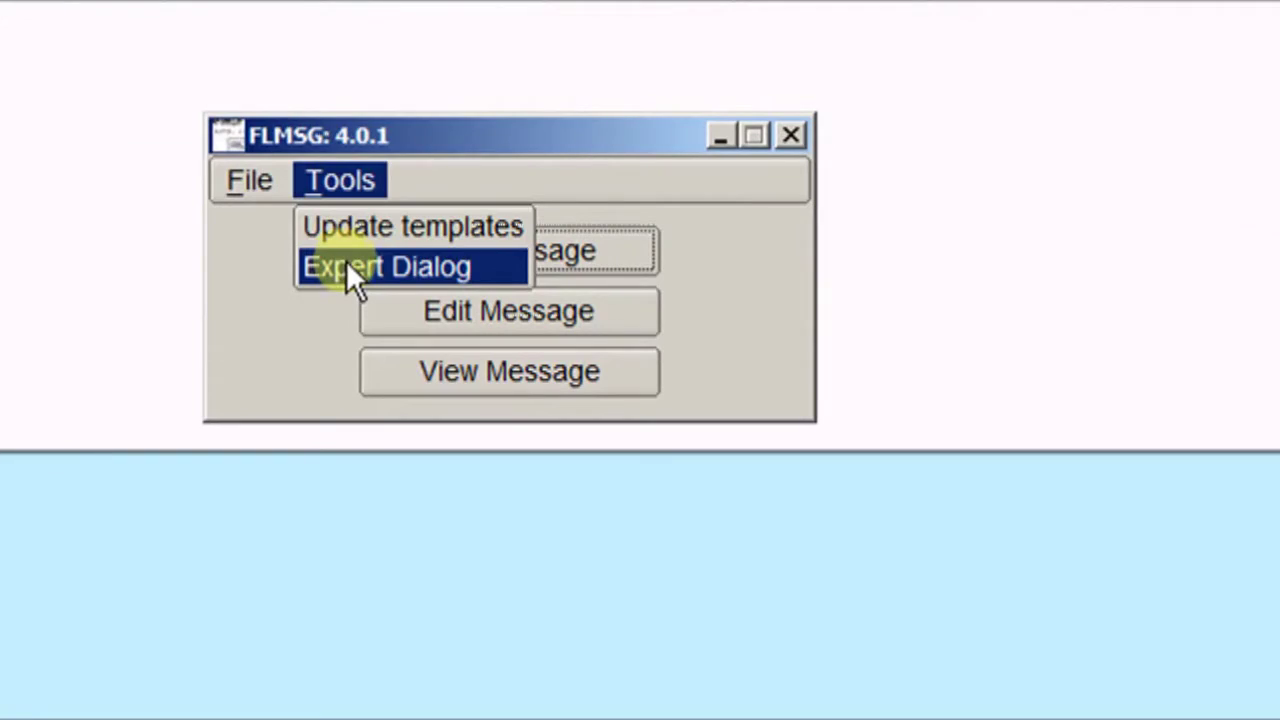
{"action": "left_click", "coordinate": [347, 264]}
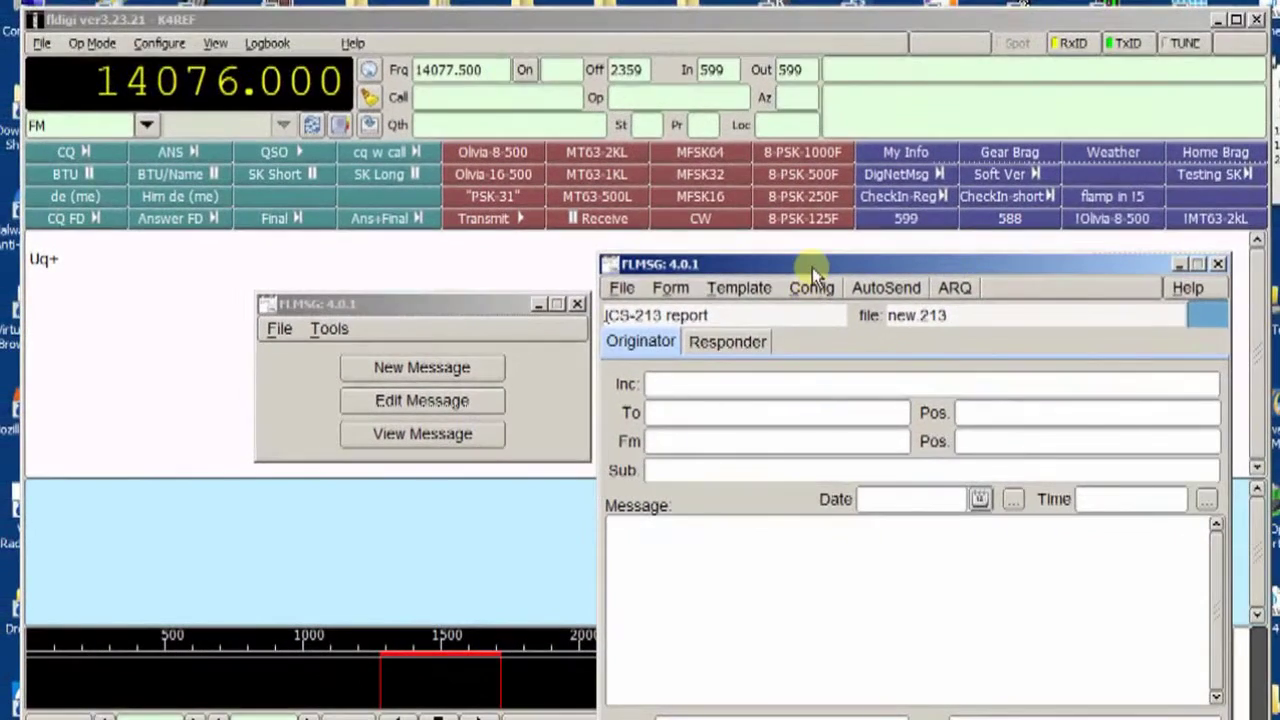
{"action": "left_click_drag", "start_coordinate": [812, 266], "coordinate": [850, 108]}
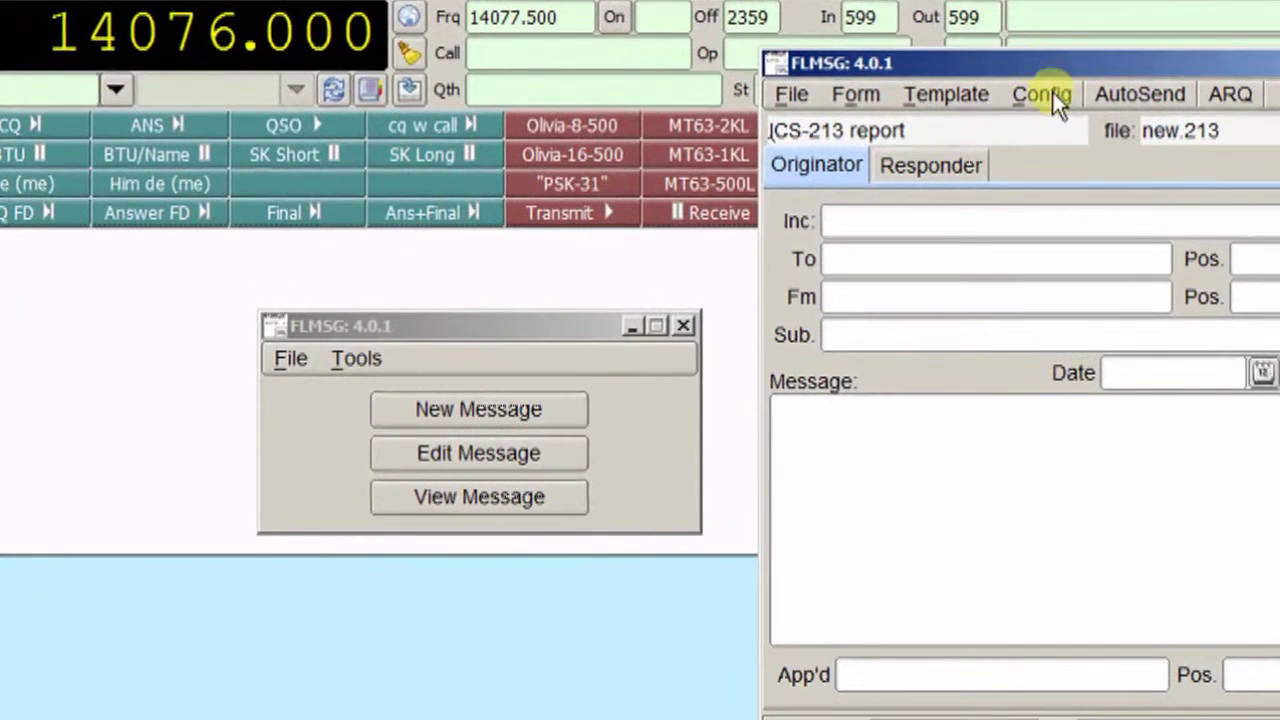
Step: Make expert the default user interface in the FLMSG configuration and close the configuration
{"action": "left_click", "coordinate": [1036, 89]}
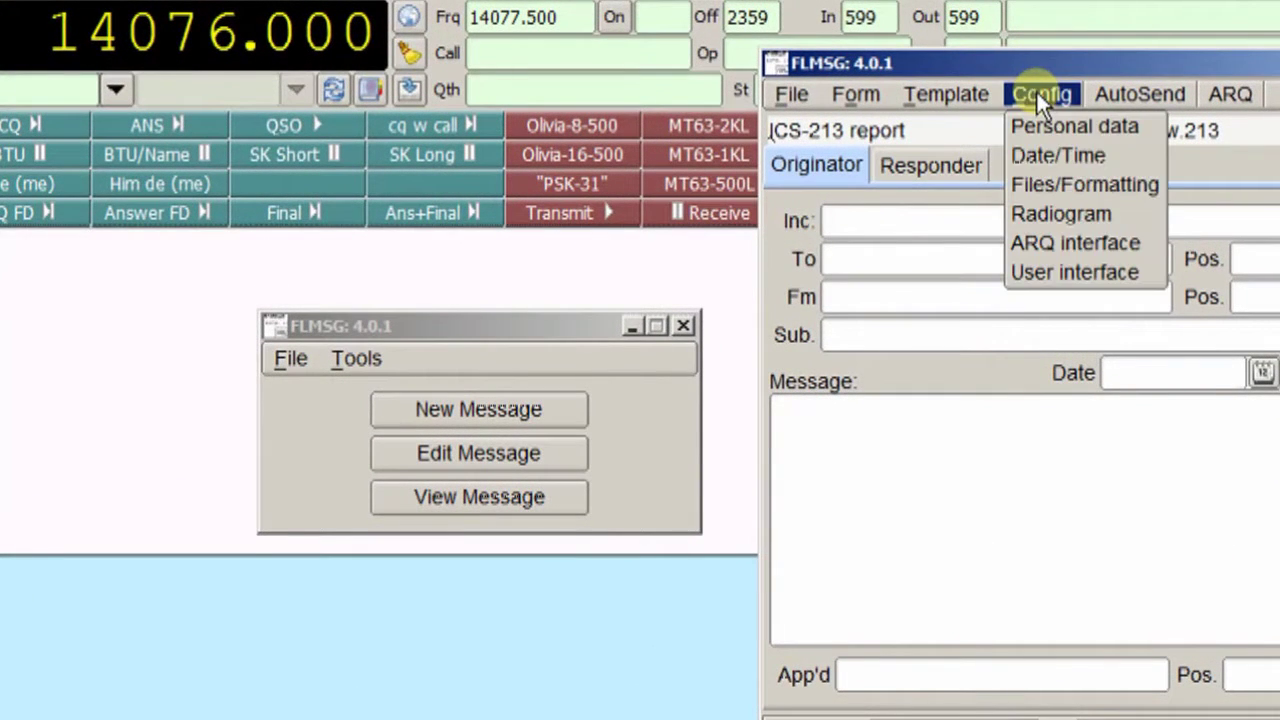
{"action": "left_click", "coordinate": [1042, 270]}
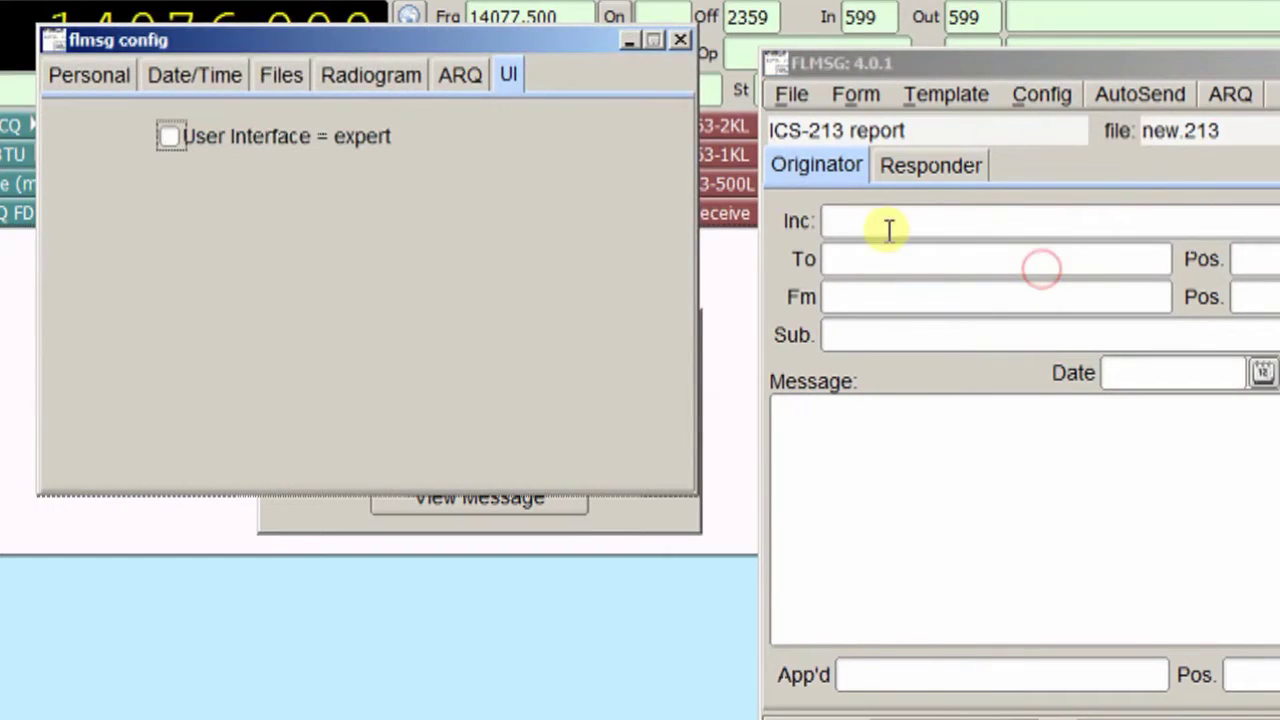
{"action": "left_click", "coordinate": [169, 136]}
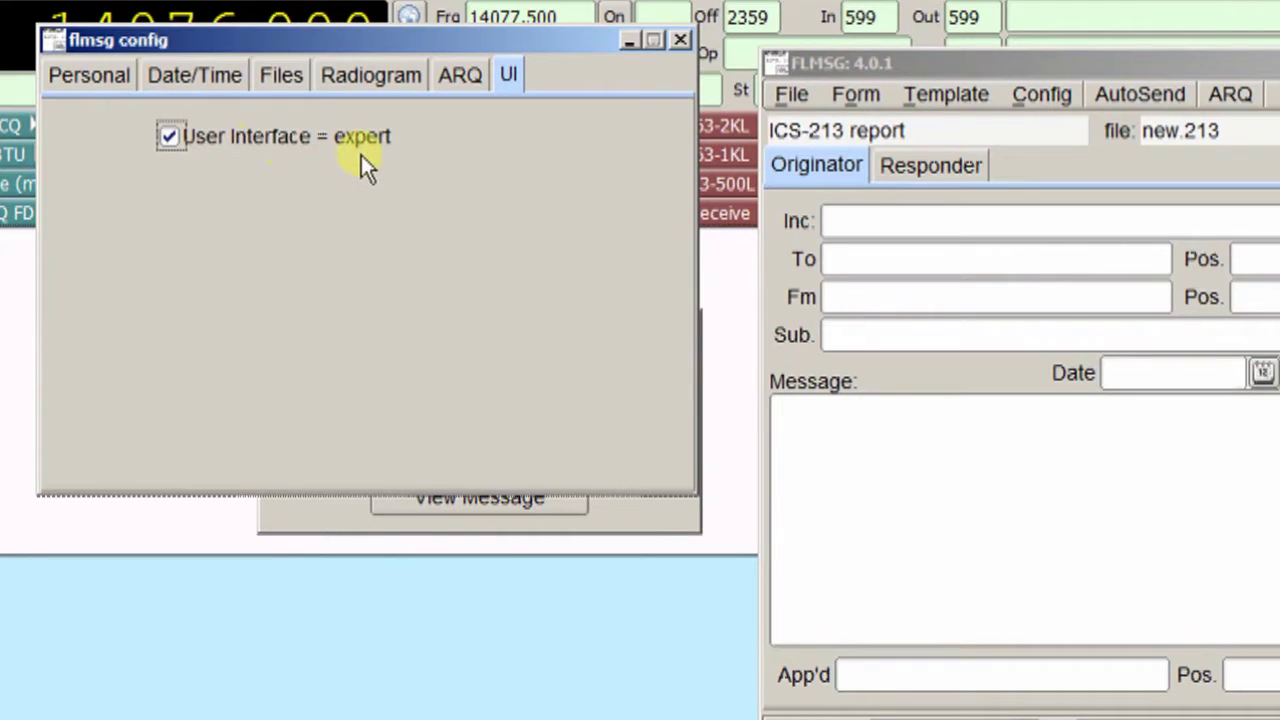
{"action": "left_click", "coordinate": [680, 40]}
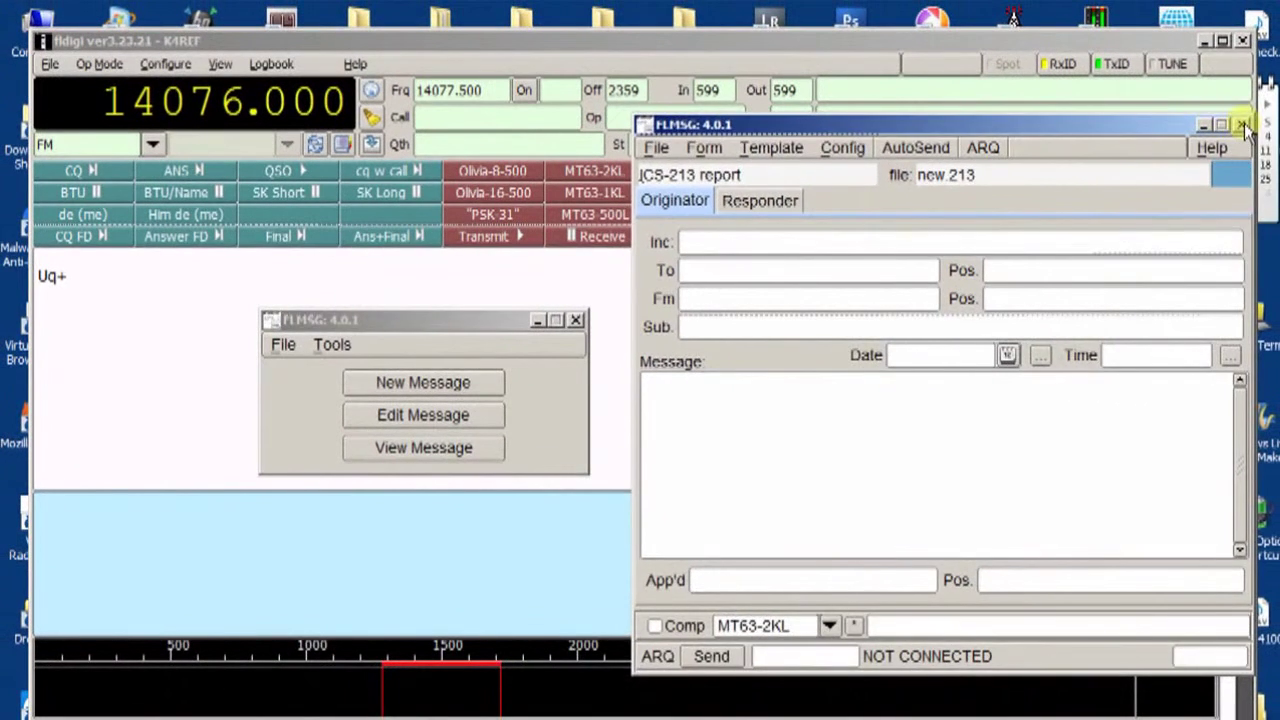
Step: Close both FLMSG windows, relaunch FLMSG, and reposition its window
{"action": "left_click", "coordinate": [1241, 124]}
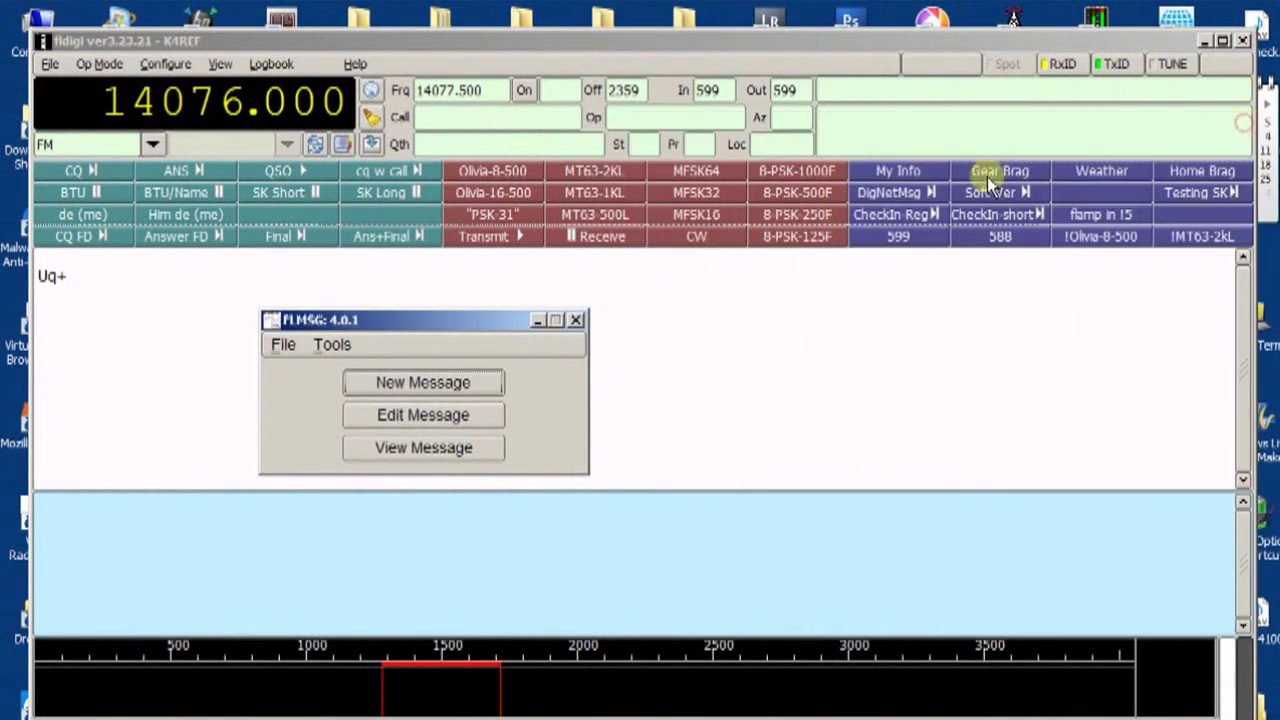
{"action": "left_click", "coordinate": [577, 320]}
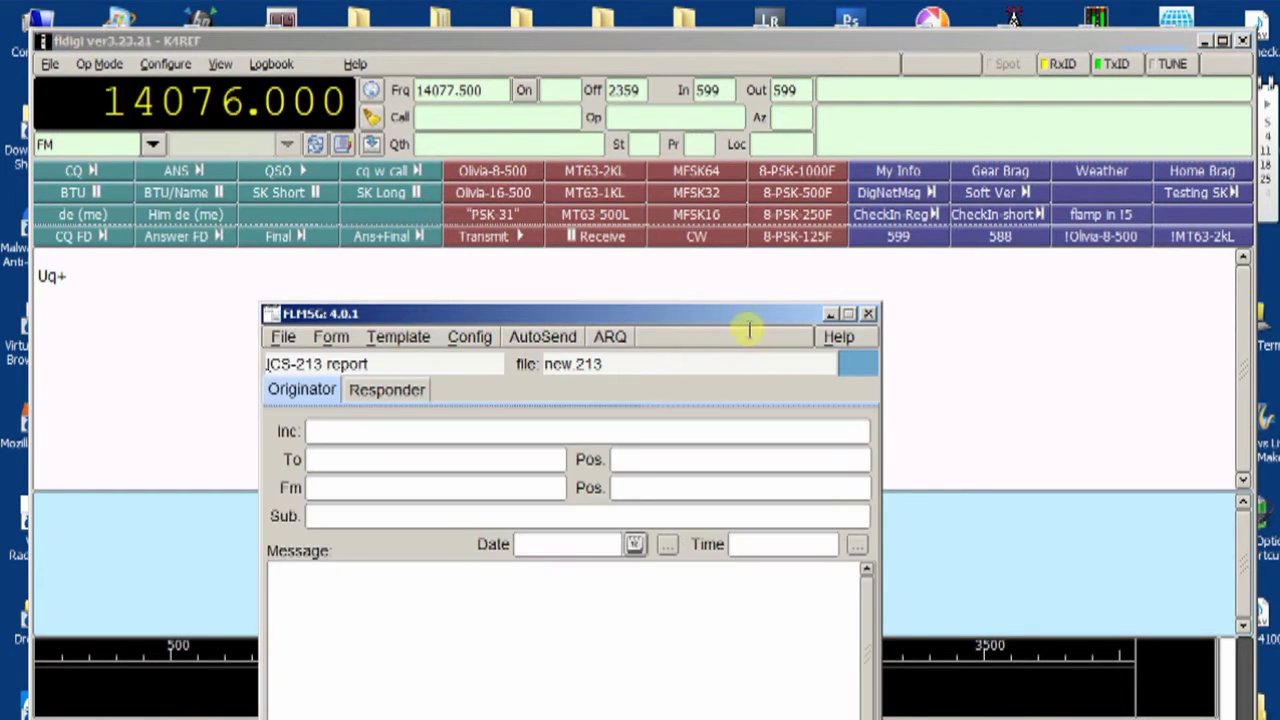
{"action": "left_click_drag", "start_coordinate": [741, 317], "coordinate": [1072, 108]}
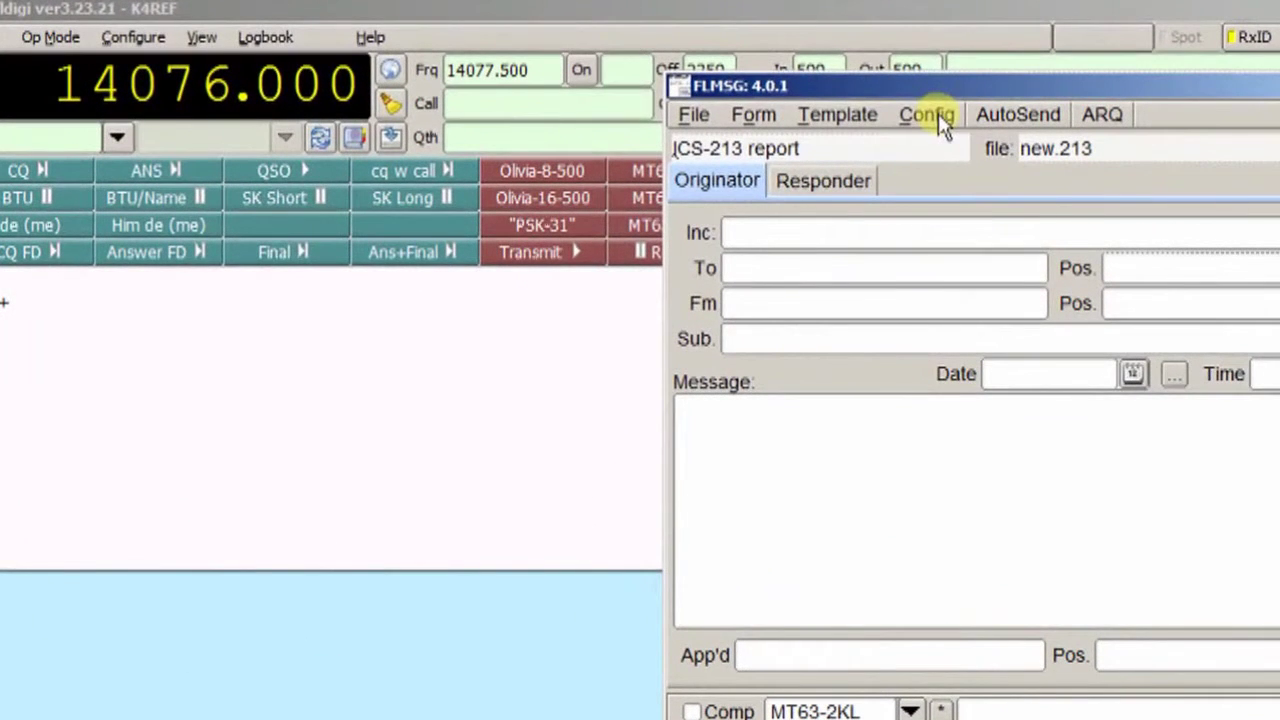
Step: Open the personal data configuration and review the operator's call sign, contact and address fields
{"action": "left_click", "coordinate": [808, 125]}
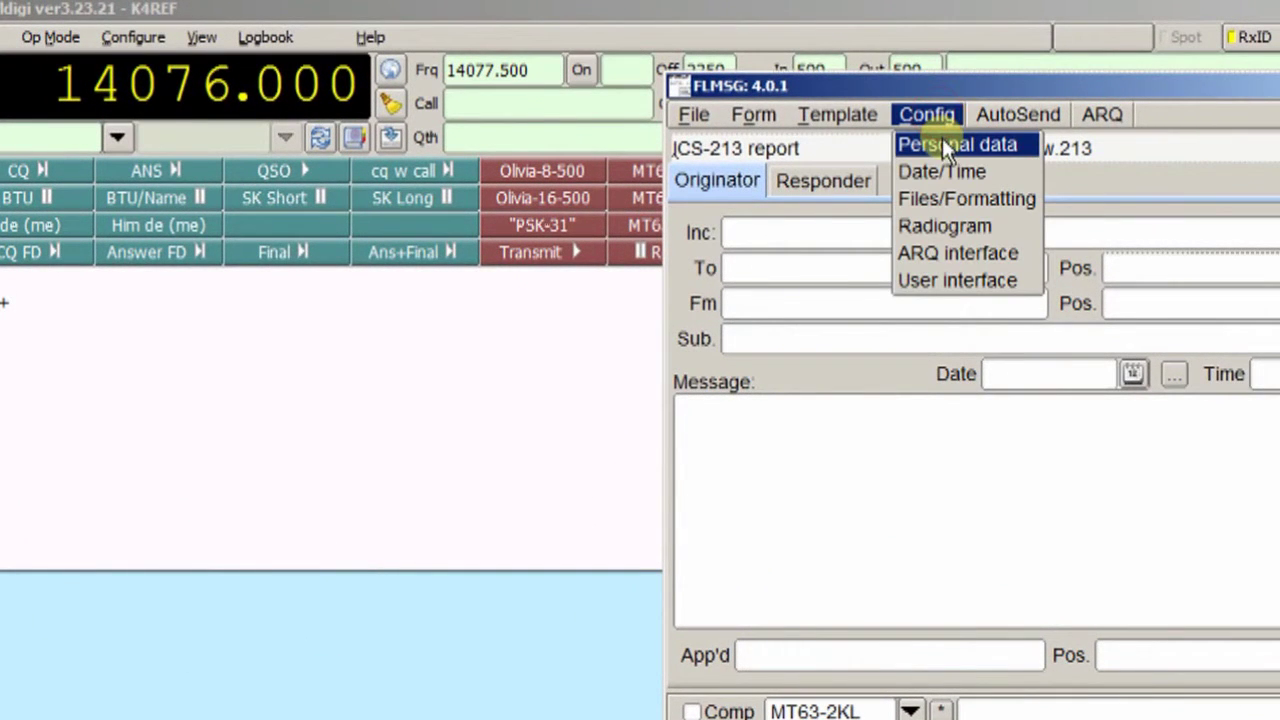
{"action": "left_click", "coordinate": [942, 143]}
{"action": "left_click_drag", "start_coordinate": [573, 118], "coordinate": [521, 118]}
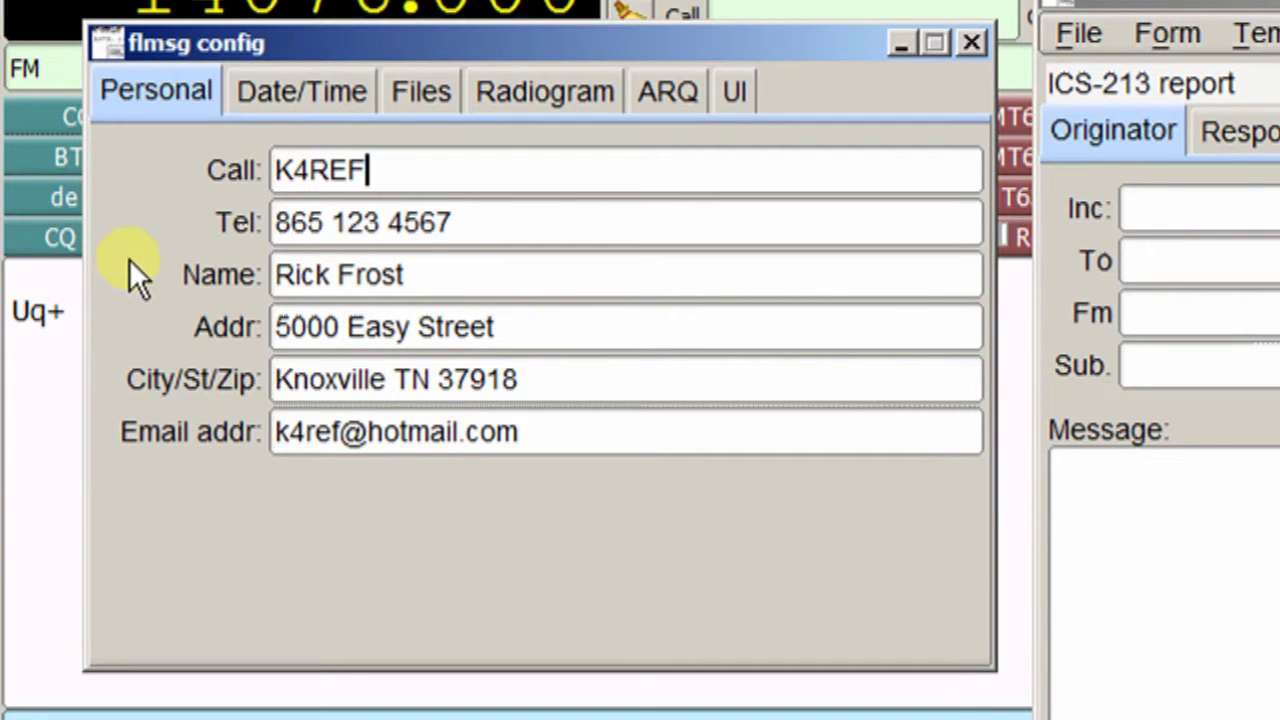
Step: Try the hhmmZ and hhmm UTC time formats in the date/time configuration, finishing with hh:mmL selected
{"action": "left_click", "coordinate": [252, 98]}
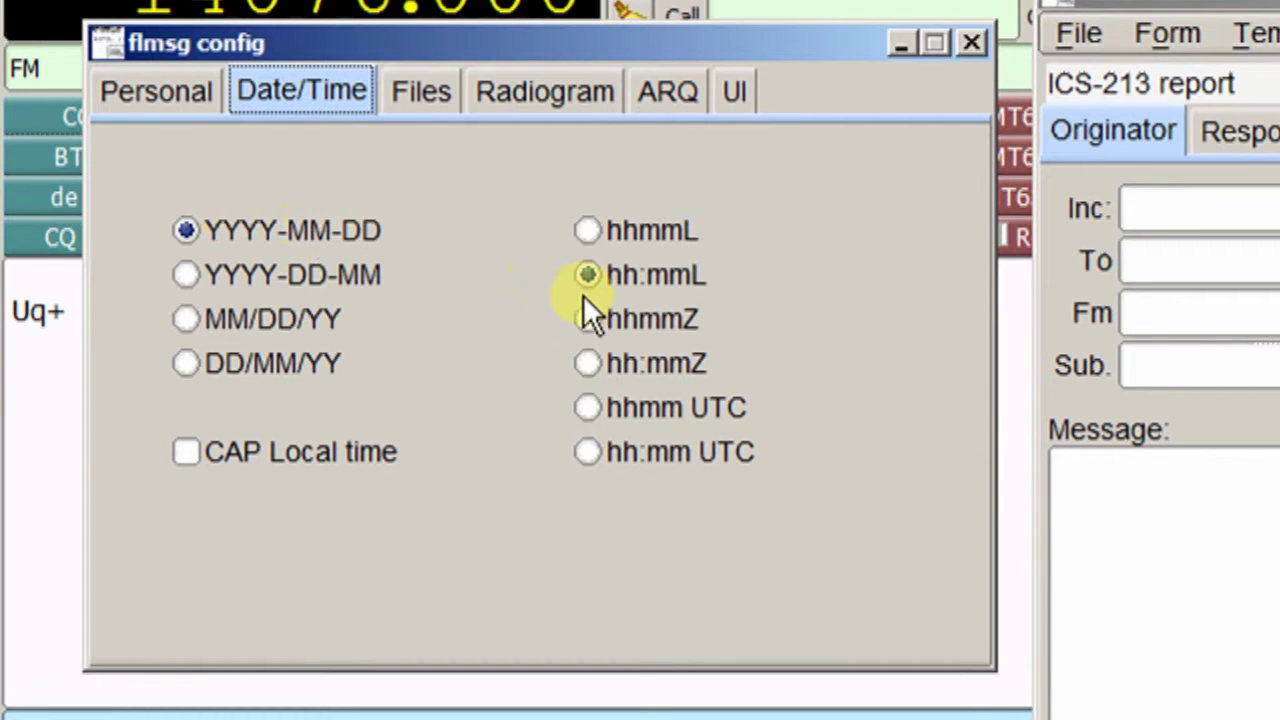
{"action": "left_click", "coordinate": [705, 313]}
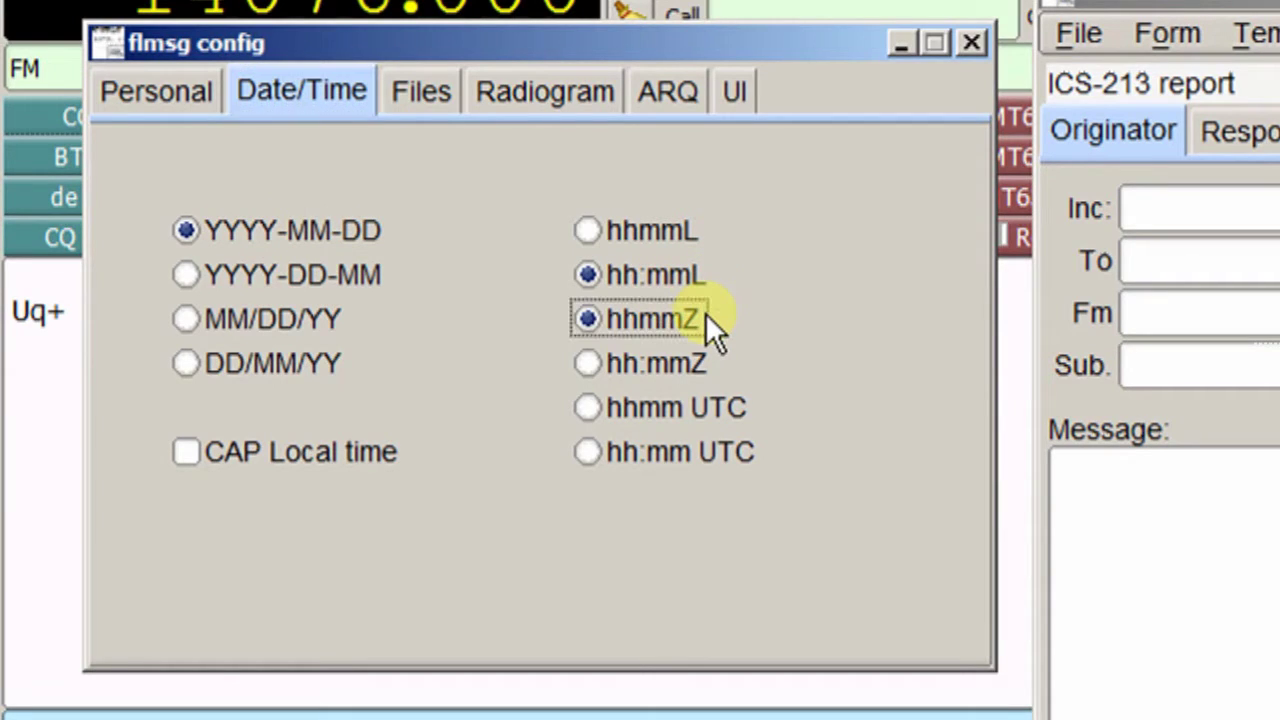
{"action": "left_click", "coordinate": [701, 399]}
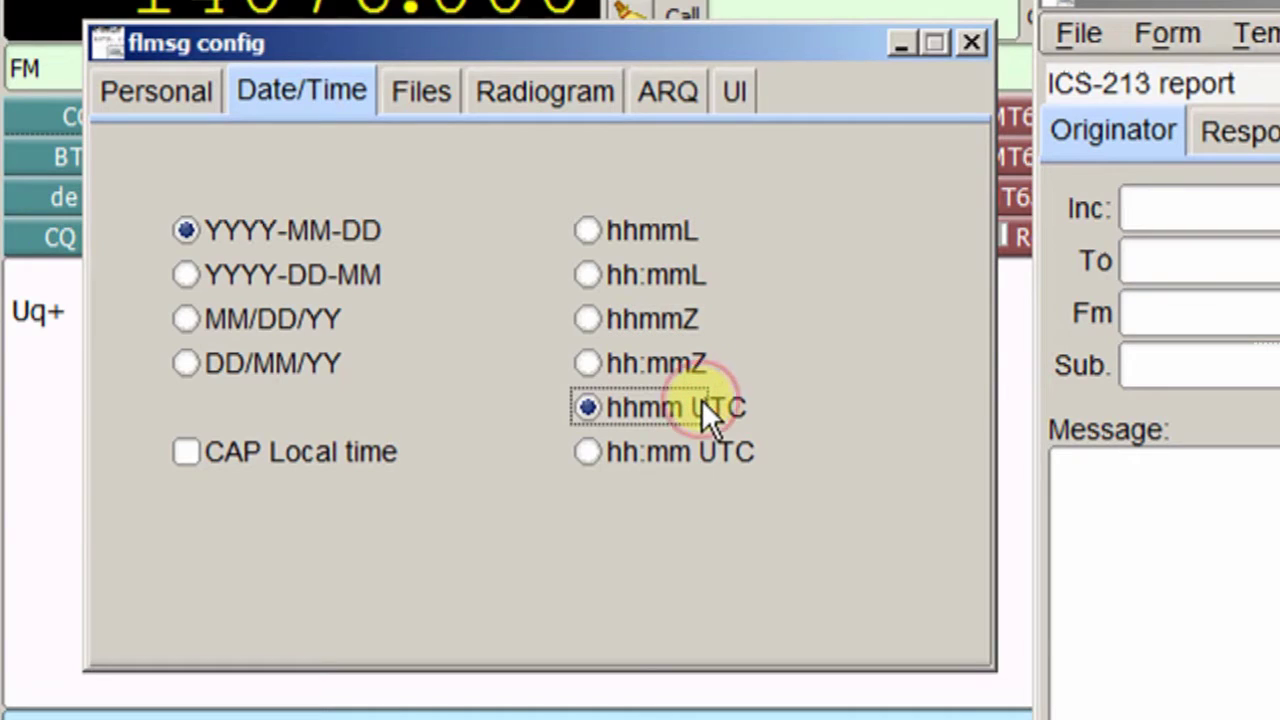
{"action": "left_click", "coordinate": [588, 270]}
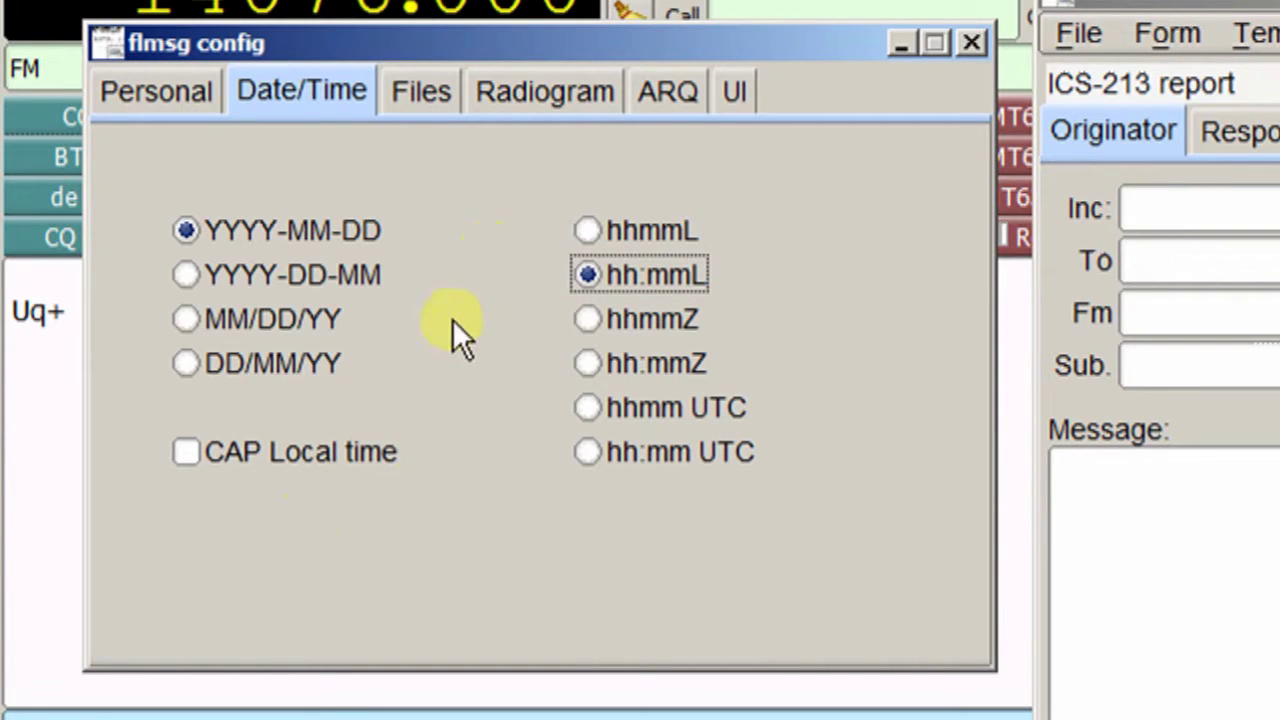
Step: Disable and re-enable opening the folder when exporting in the file configuration
{"action": "left_click", "coordinate": [424, 88]}
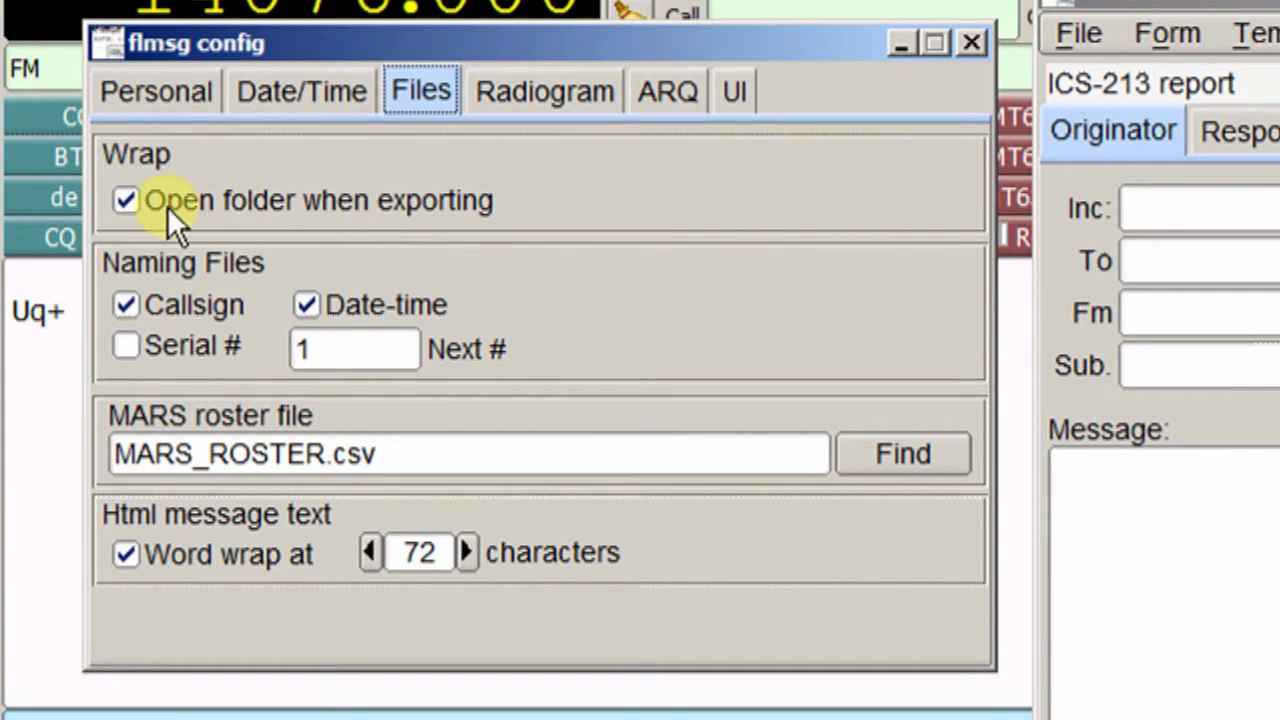
{"action": "left_click", "coordinate": [125, 203]}
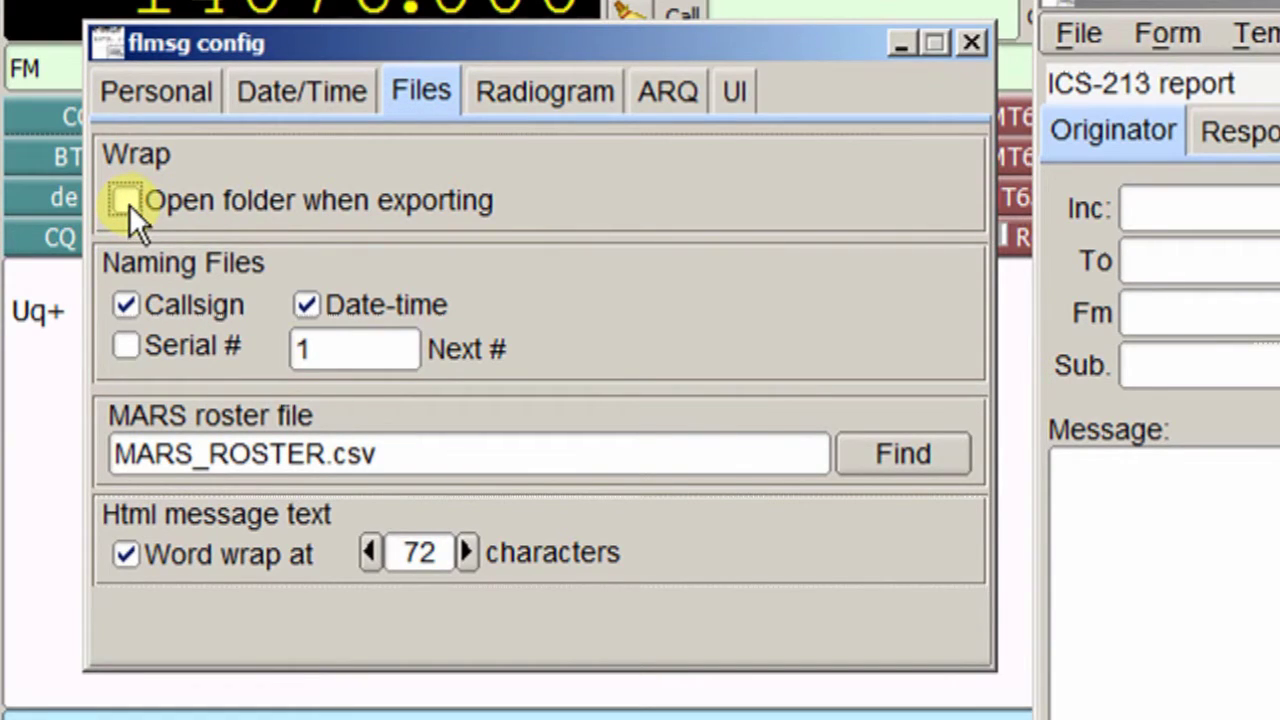
{"action": "left_click", "coordinate": [127, 203]}
Step: Review the Radiogram, ARQ and user interface settings and close the configuration
{"action": "left_click", "coordinate": [557, 95]}
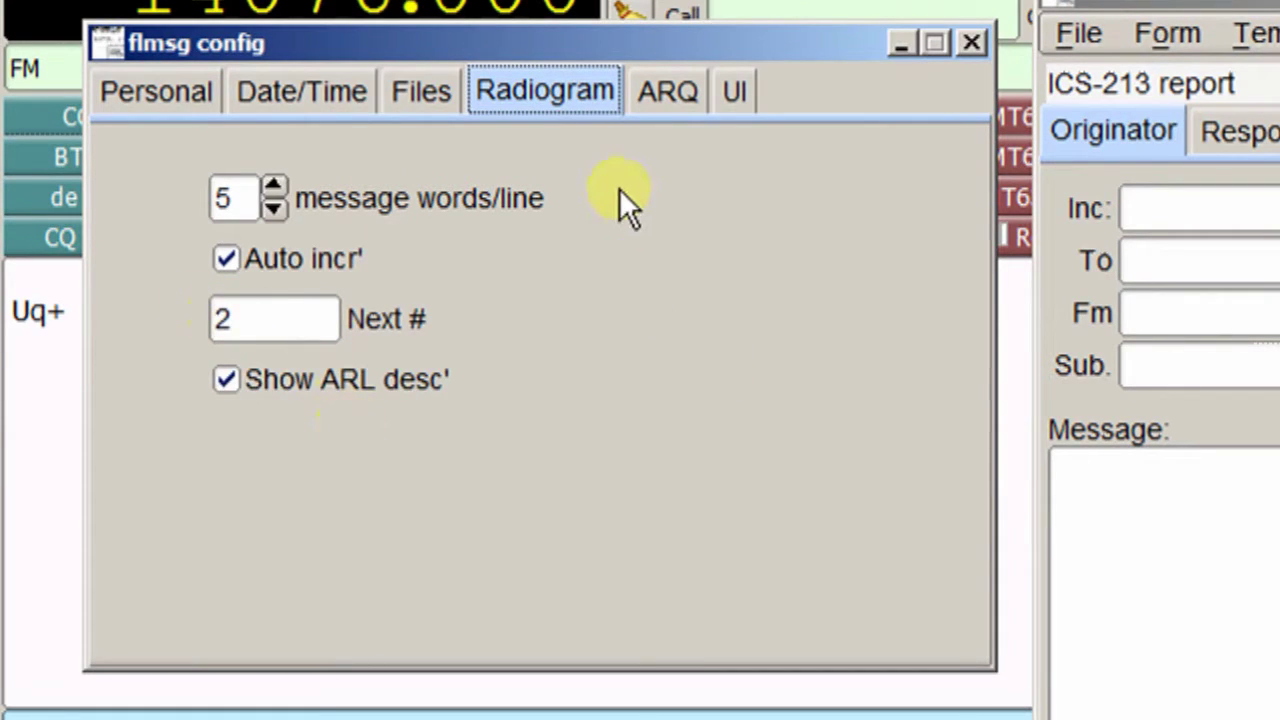
{"action": "left_click", "coordinate": [668, 90]}
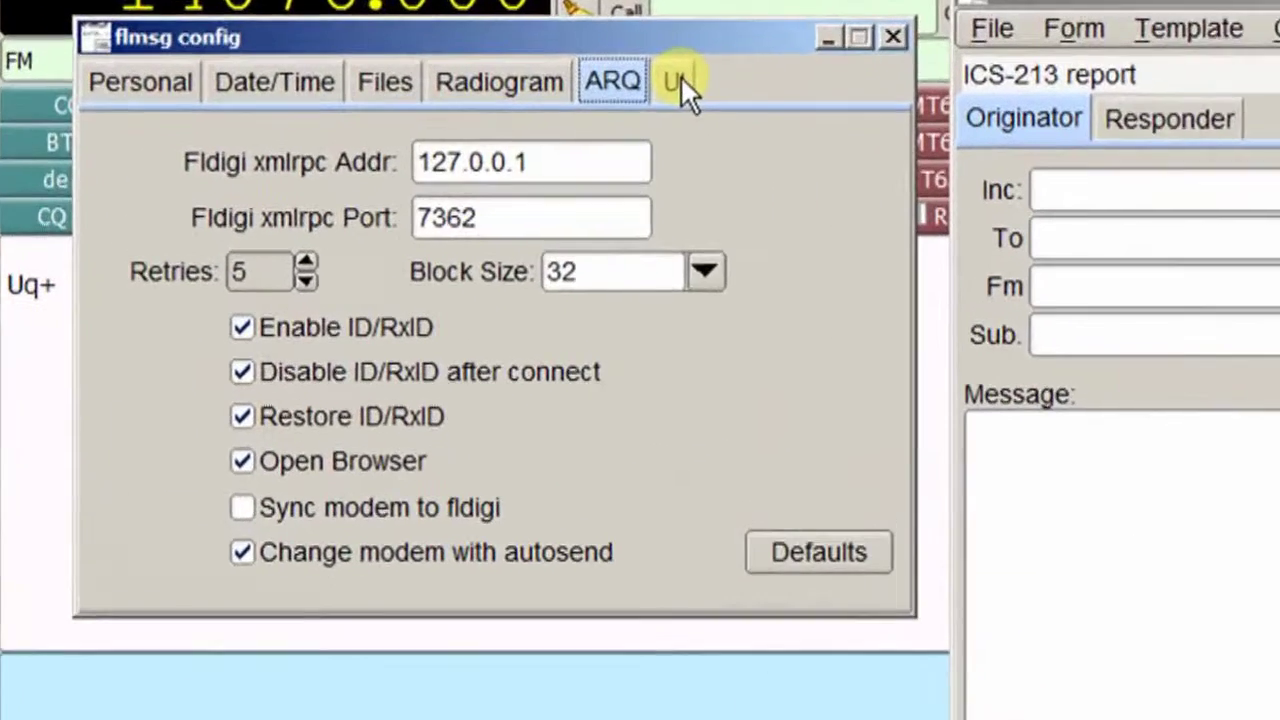
{"action": "left_click", "coordinate": [443, 75]}
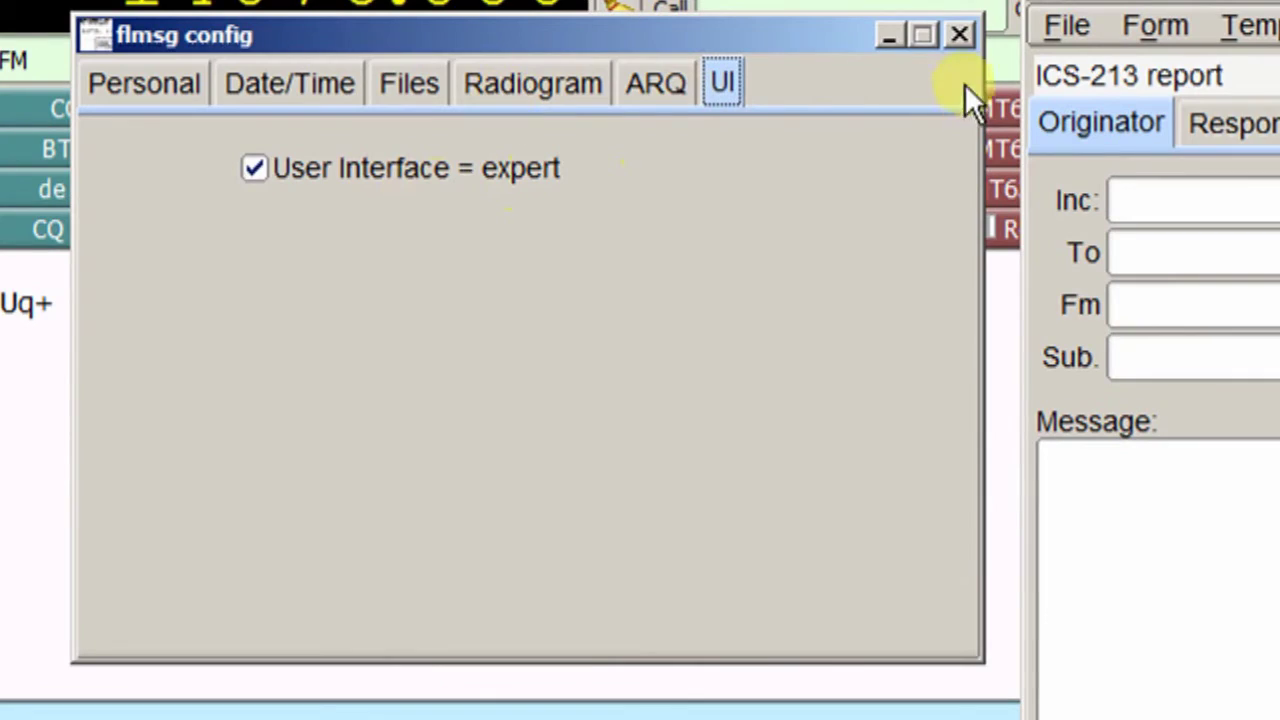
{"action": "left_click", "coordinate": [963, 42]}
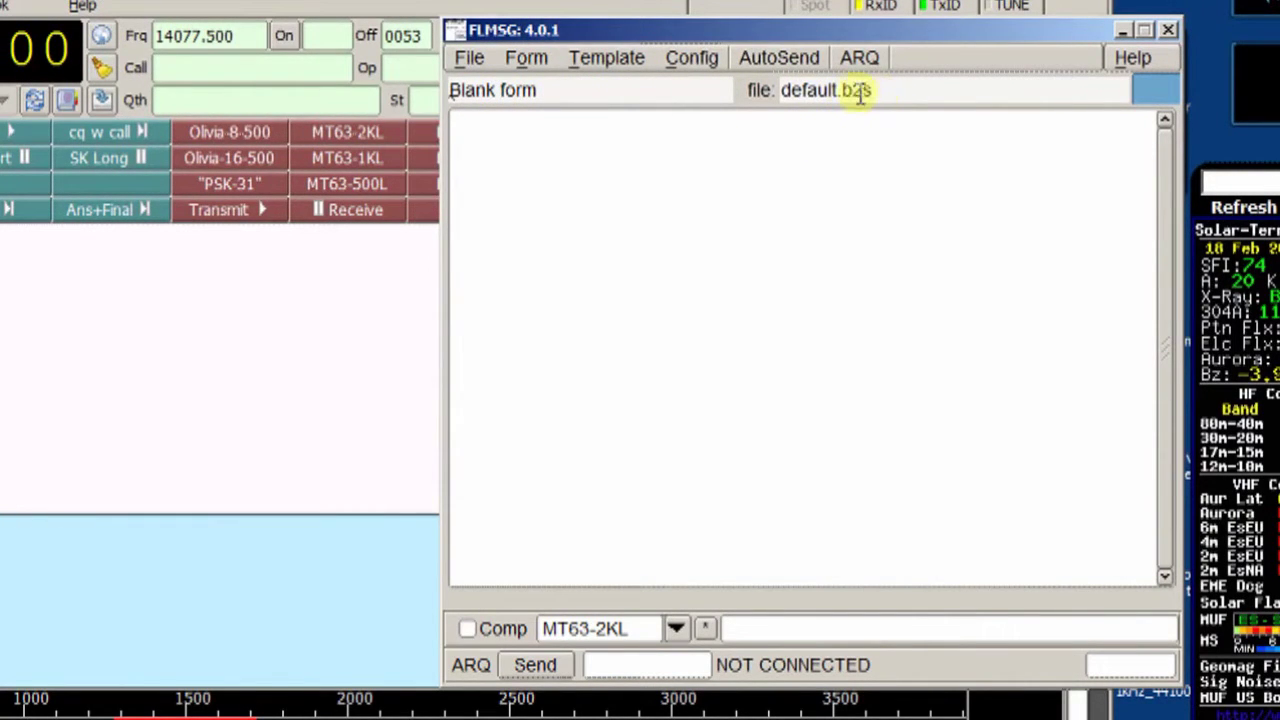
Step: Look over the available form types and open a new ICS213 form
{"action": "left_click", "coordinate": [530, 57]}
{"action": "mouse_move", "coordinate": [534, 246]}
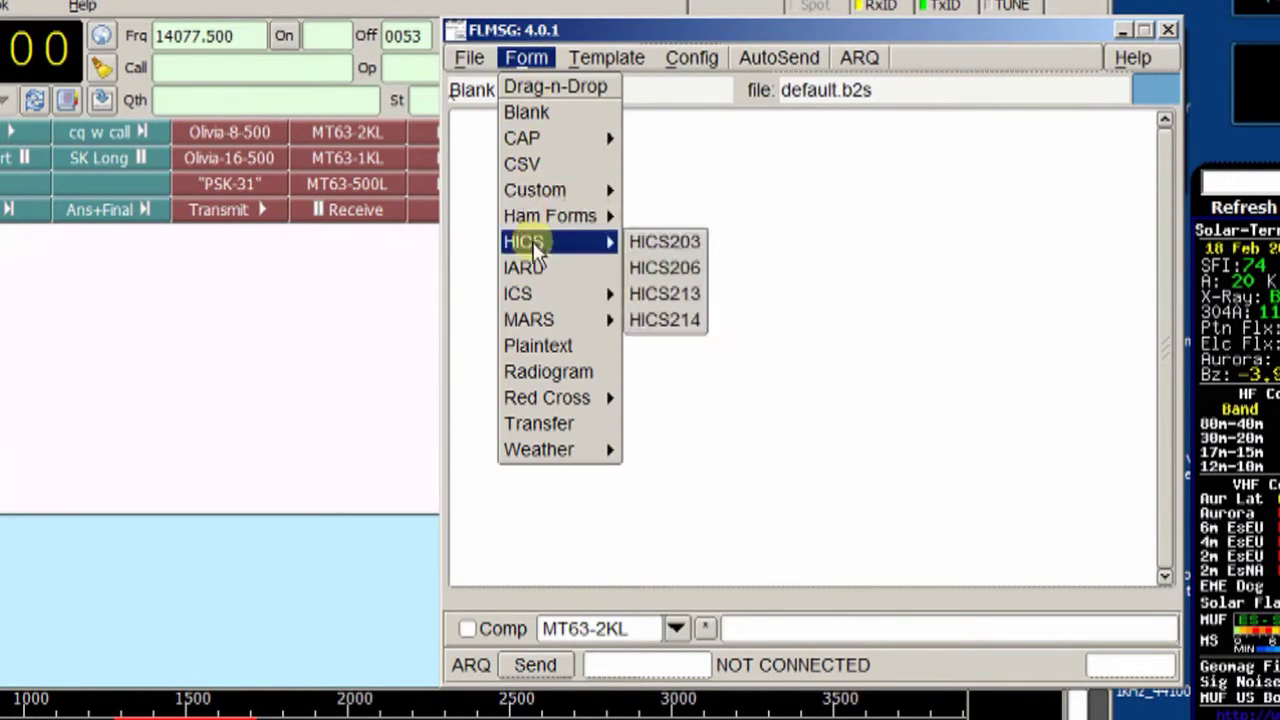
{"action": "mouse_move", "coordinate": [536, 292]}
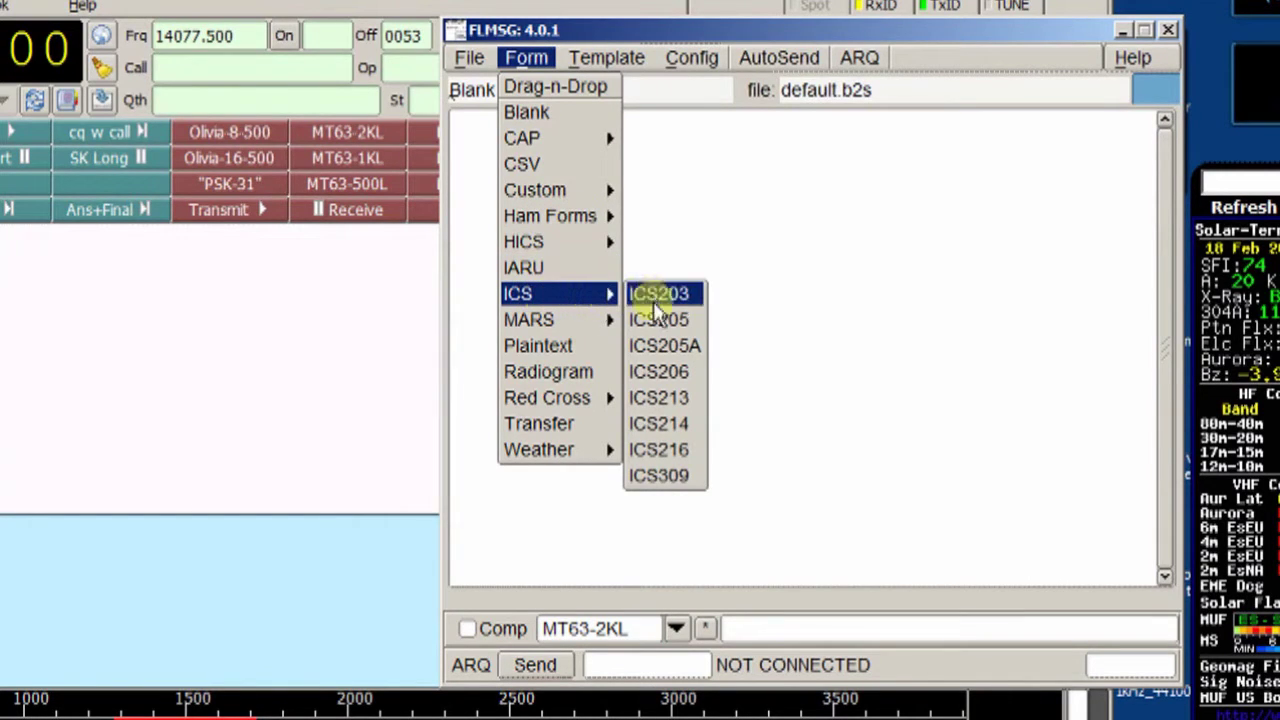
{"action": "left_click", "coordinate": [664, 398]}
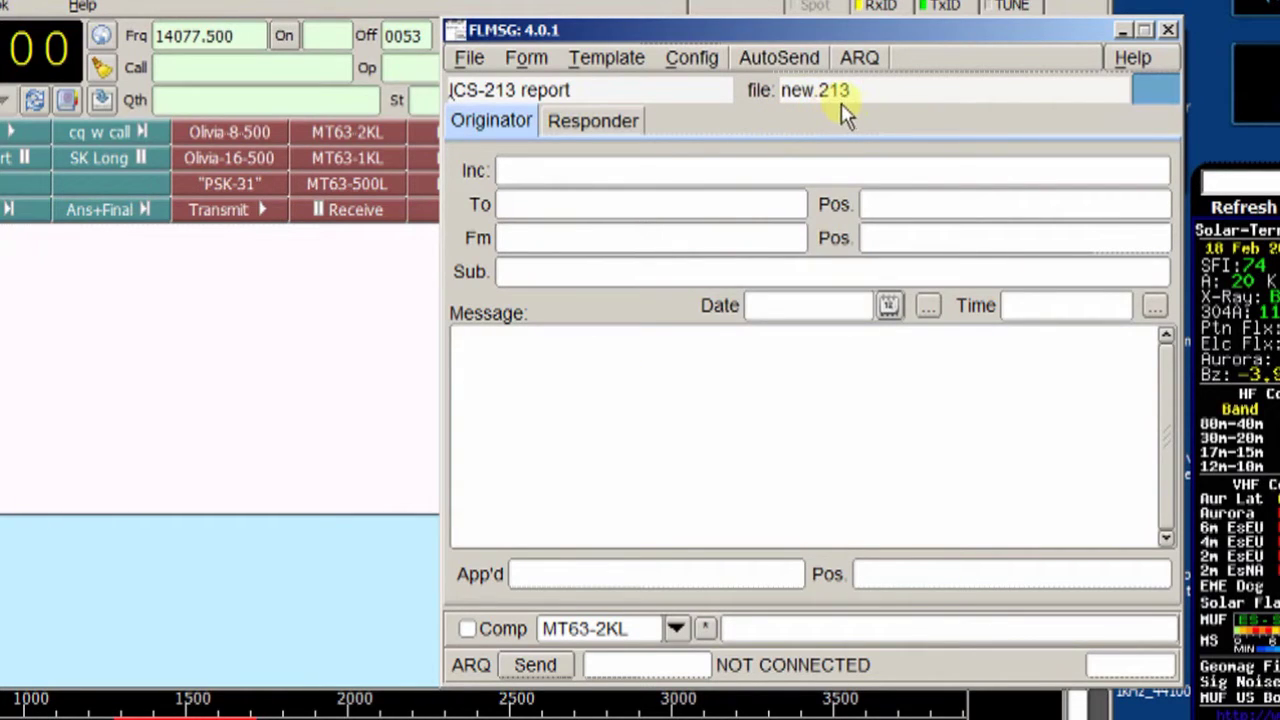
Step: Open the saved message 2-DigTrainNet-CurrentVersions.213 from the ICS messages folder and transmit it with AutoSend
{"action": "left_click", "coordinate": [472, 58]}
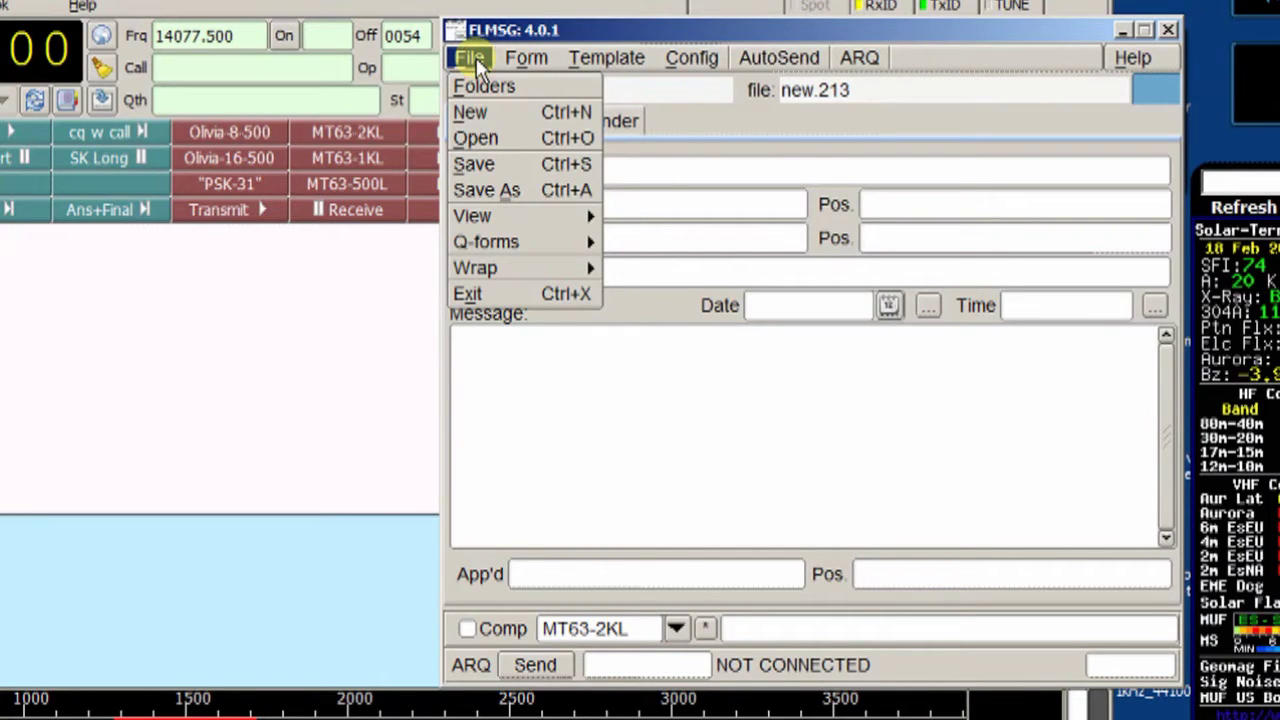
{"action": "left_click", "coordinate": [476, 139]}
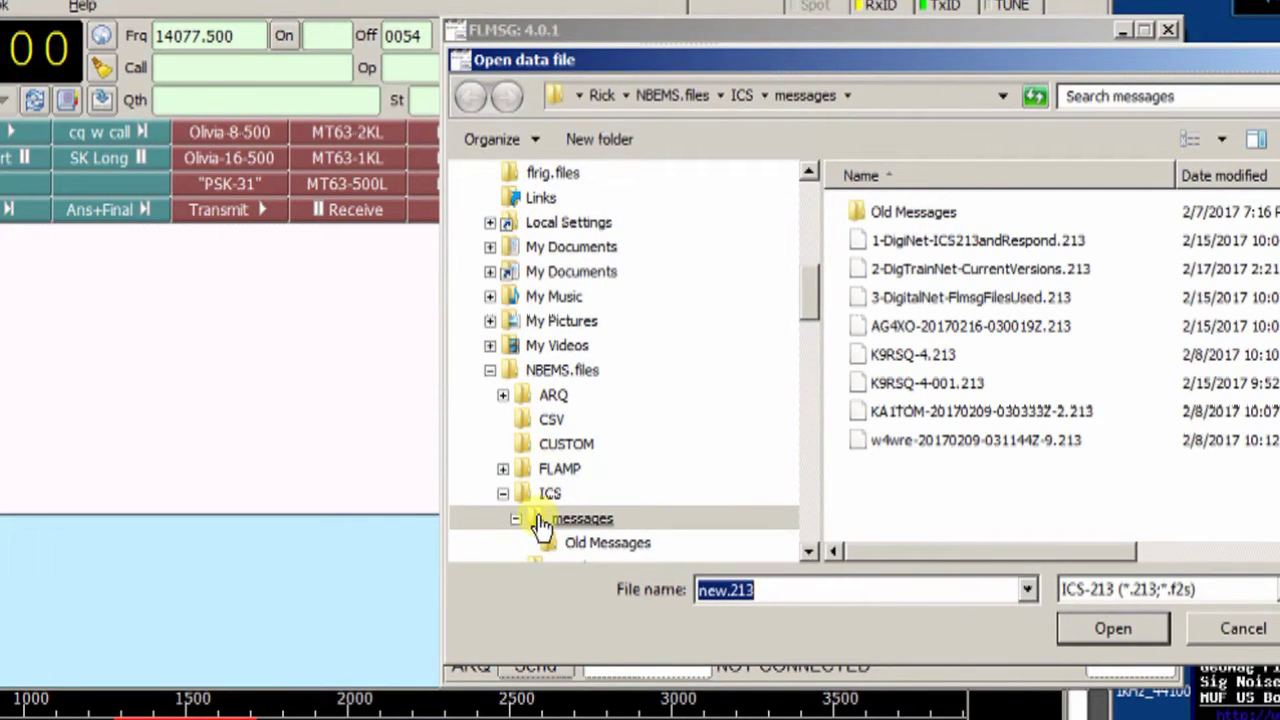
{"action": "left_click", "coordinate": [906, 269]}
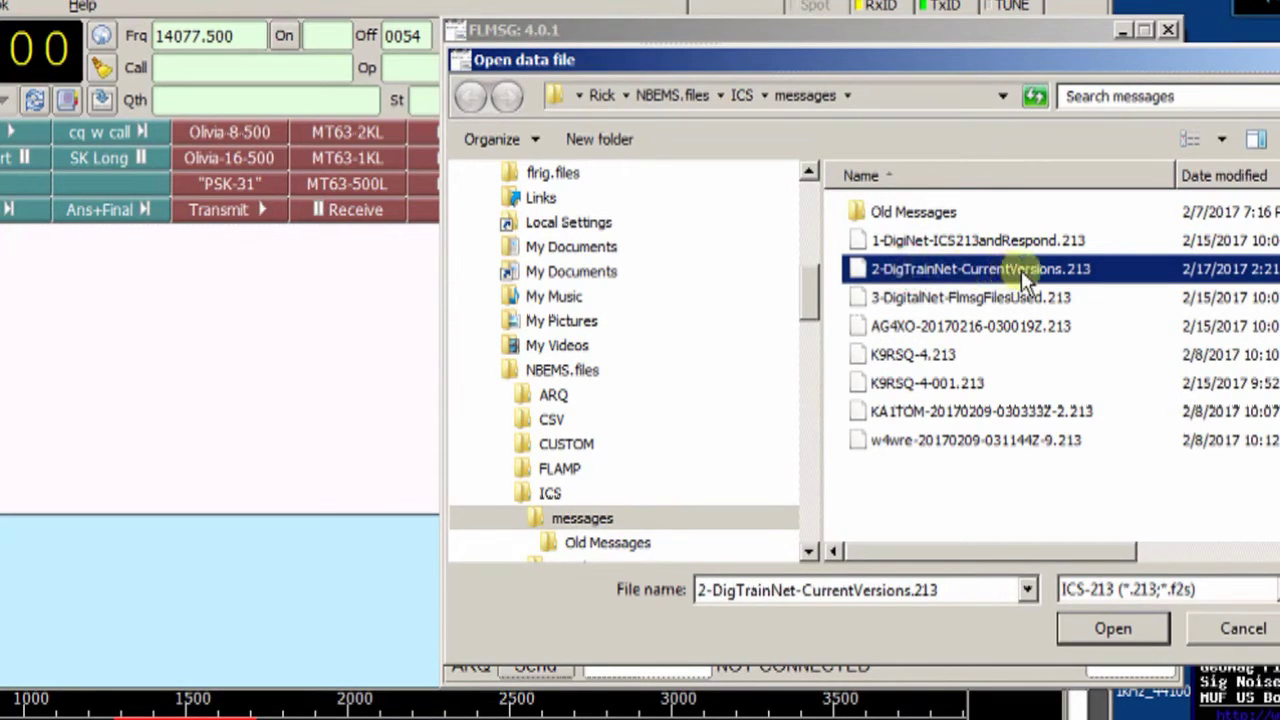
{"action": "left_click", "coordinate": [1105, 626]}
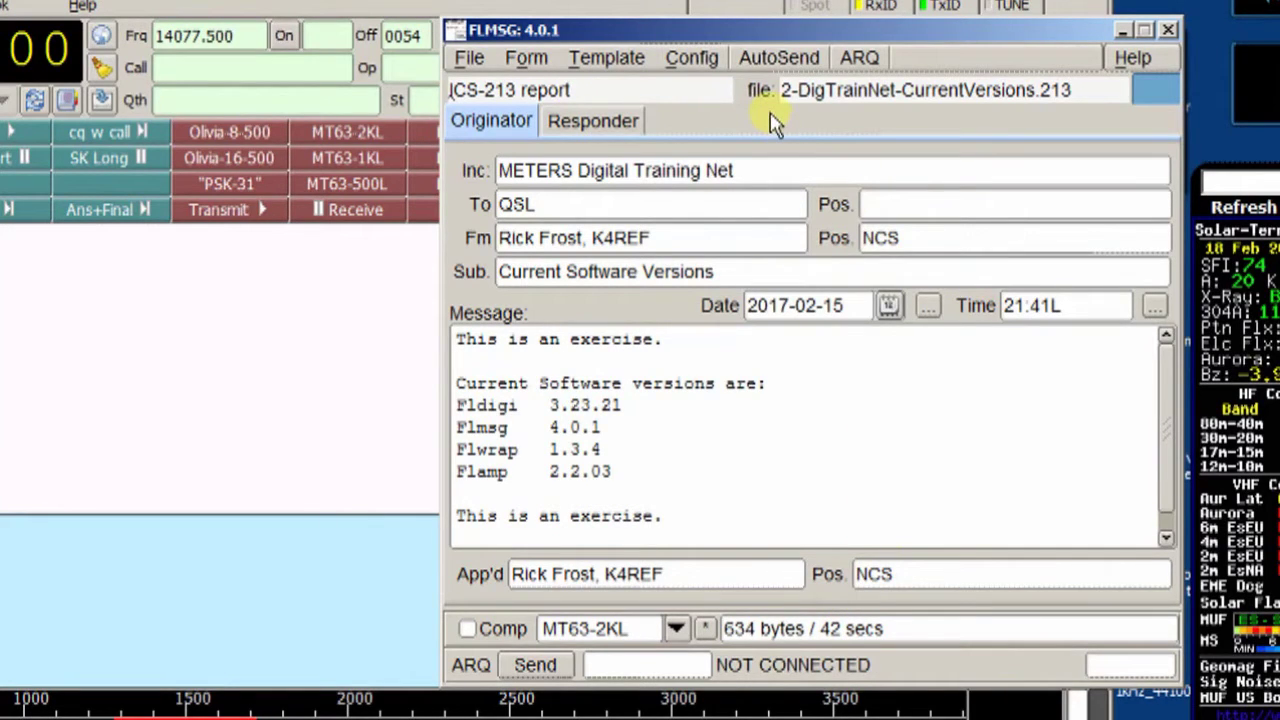
{"action": "left_click", "coordinate": [776, 54]}
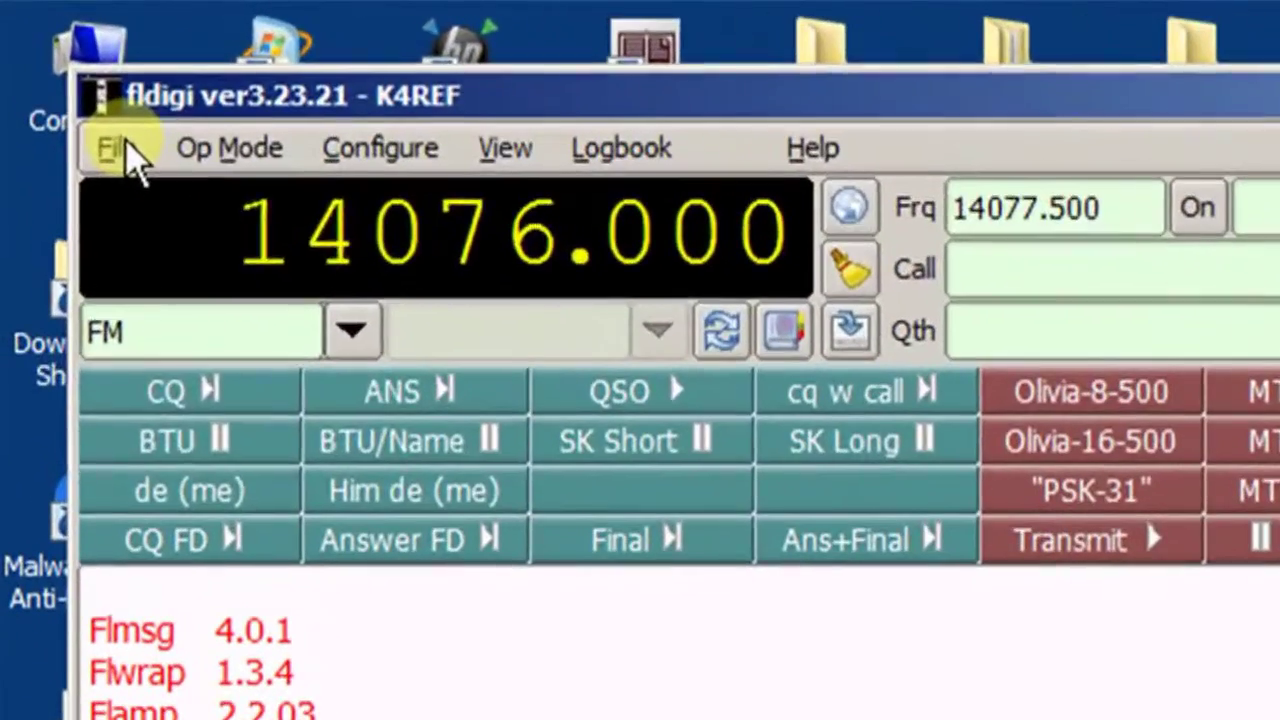
Step: Open the NBEMS files folder from fldigi and look through its ICS messages folder
{"action": "left_click", "coordinate": [128, 152]}
{"action": "mouse_move", "coordinate": [150, 195]}
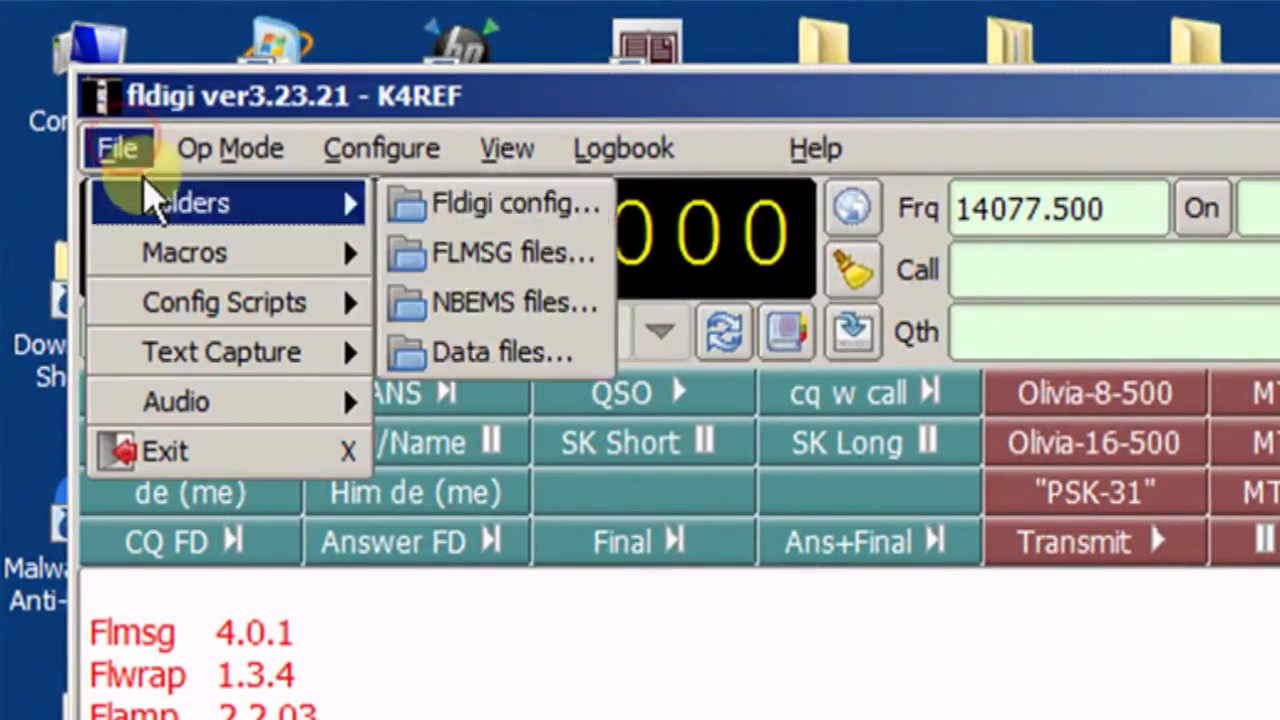
{"action": "left_click", "coordinate": [462, 305]}
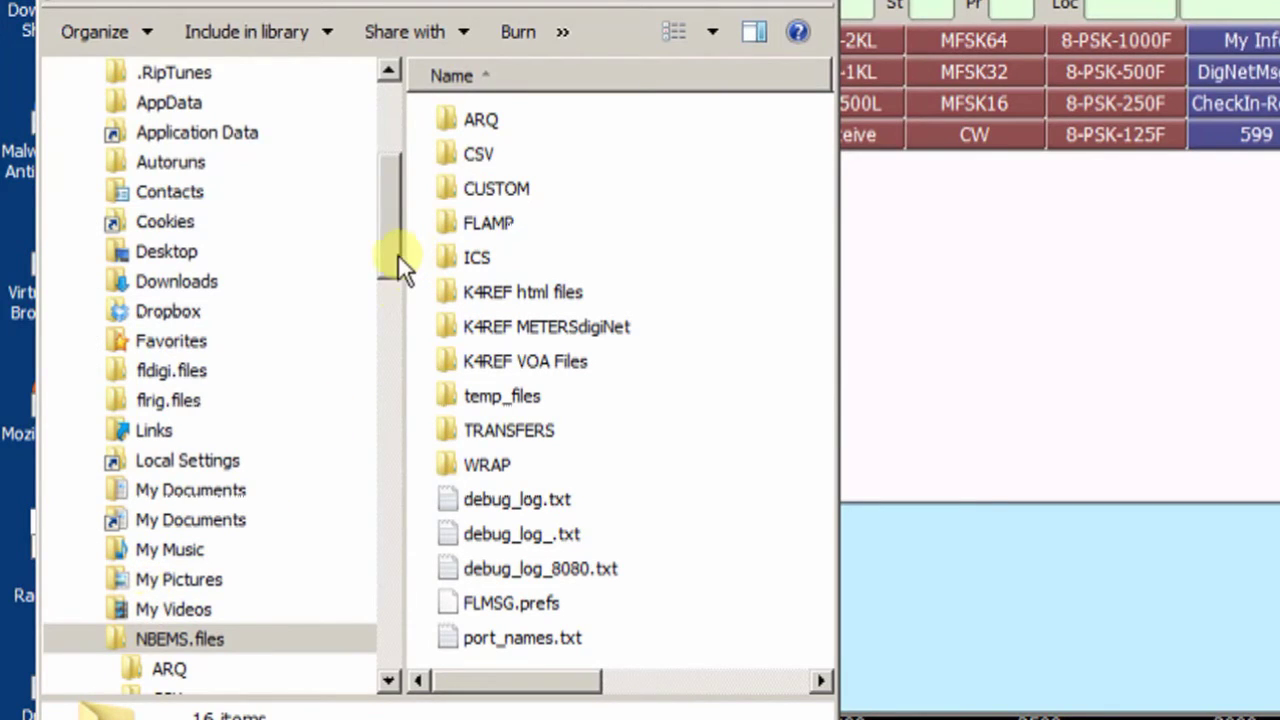
{"action": "left_click_drag", "start_coordinate": [398, 254], "coordinate": [390, 309]}
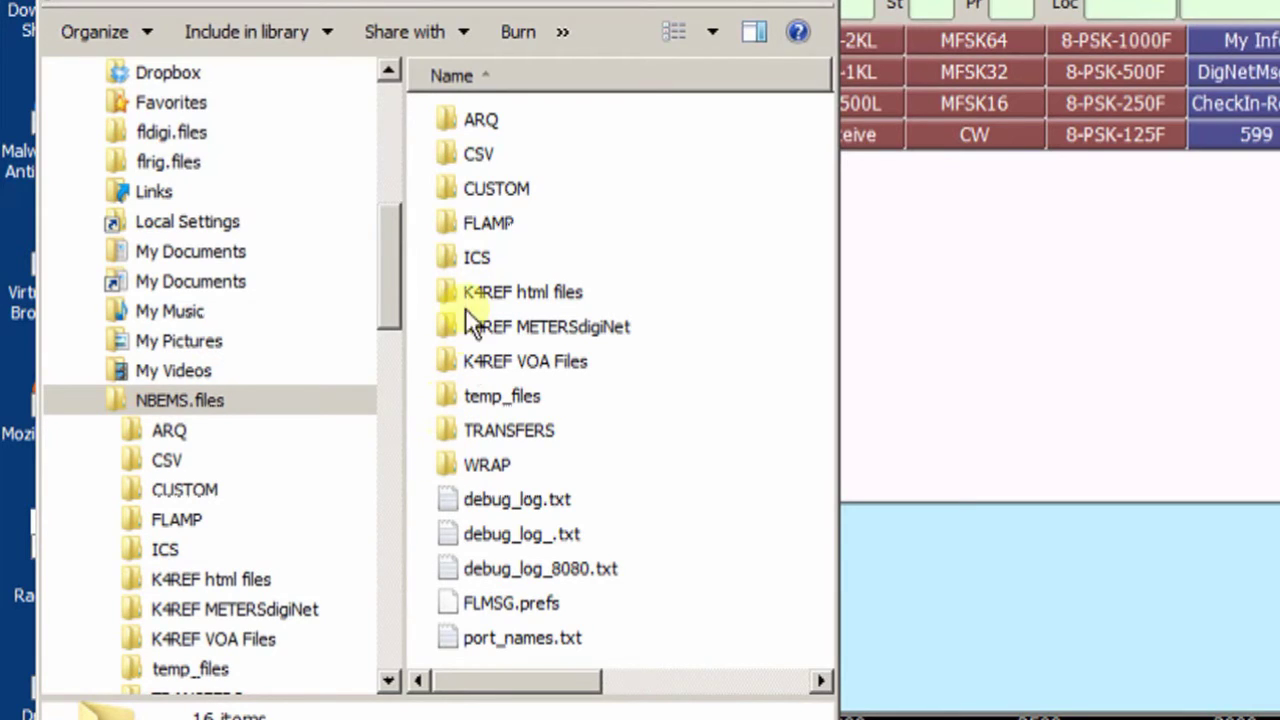
{"action": "double_click", "coordinate": [447, 258]}
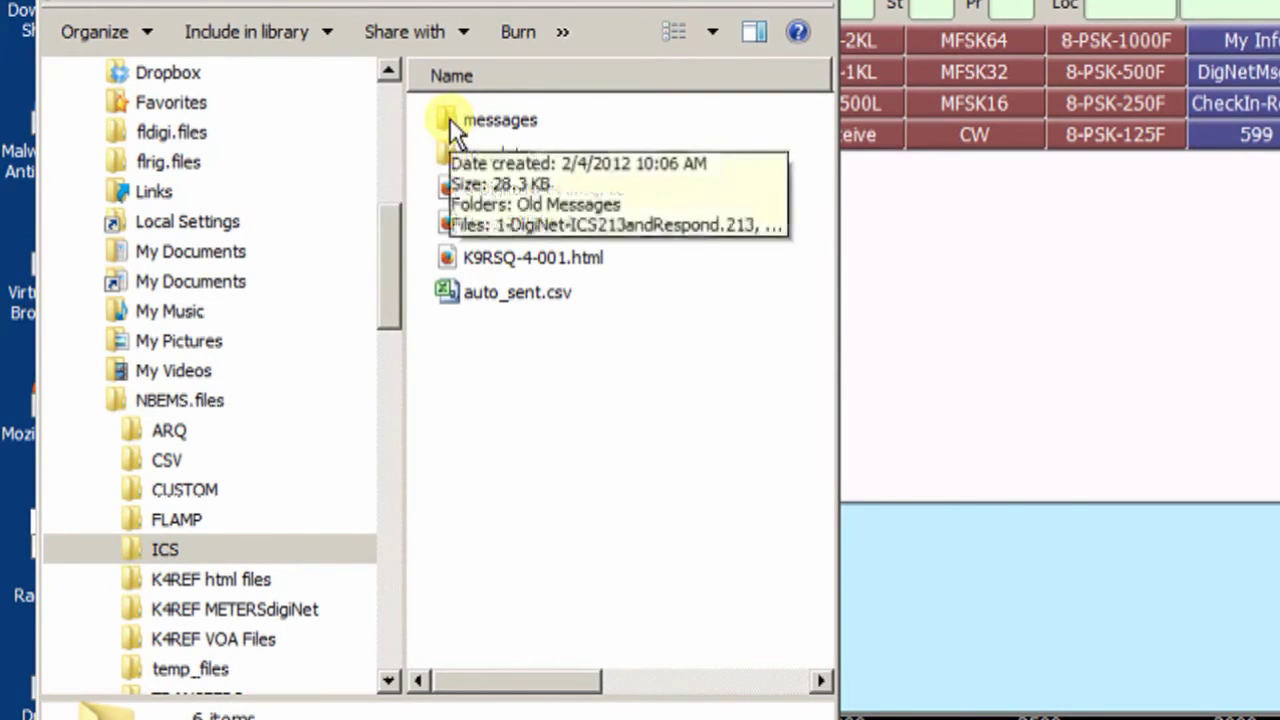
{"action": "double_click", "coordinate": [450, 120]}
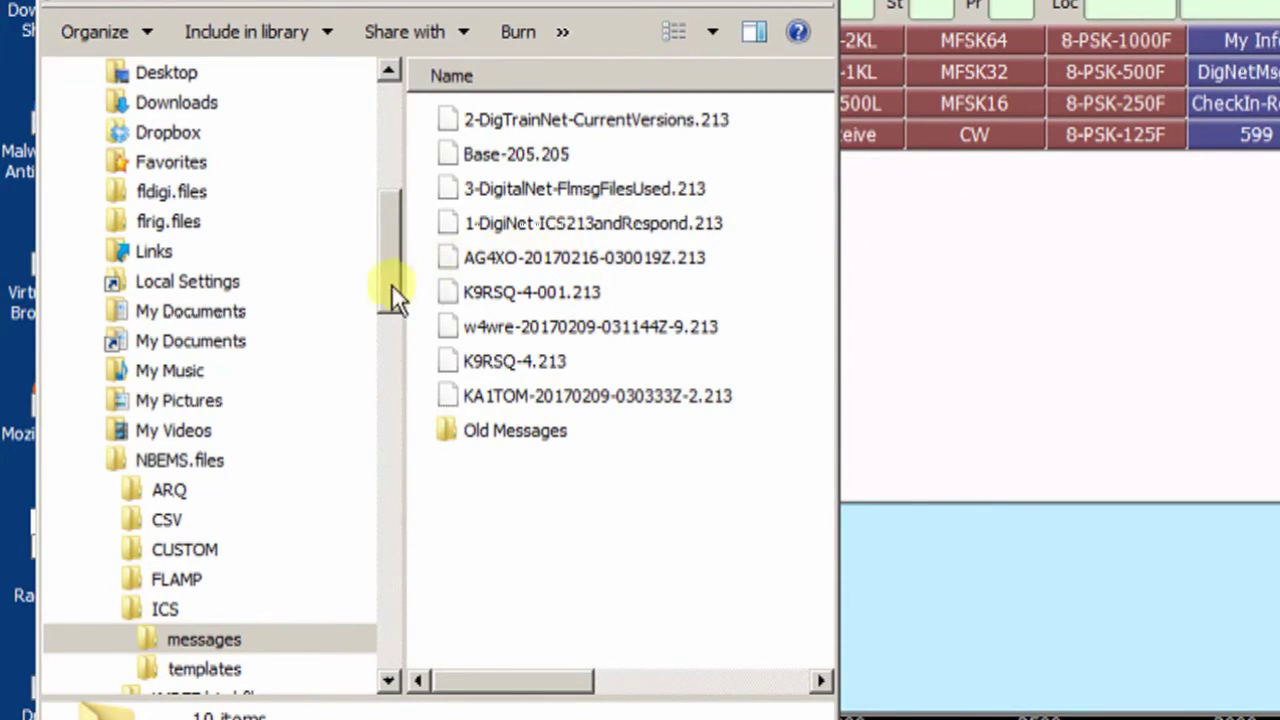
Step: Return to the ICS folder to review the files stored in it, and collapse its subfolders in the folder tree
{"action": "left_click_drag", "start_coordinate": [391, 284], "coordinate": [391, 318]}
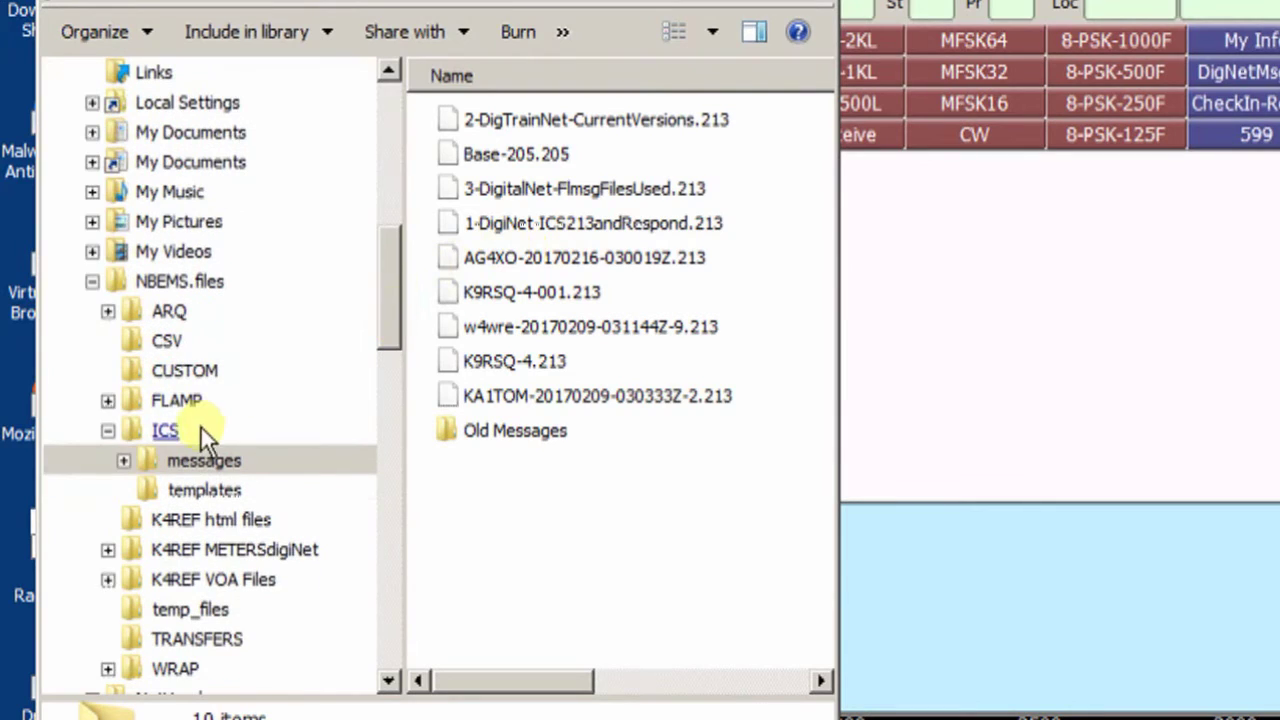
{"action": "left_click", "coordinate": [131, 429]}
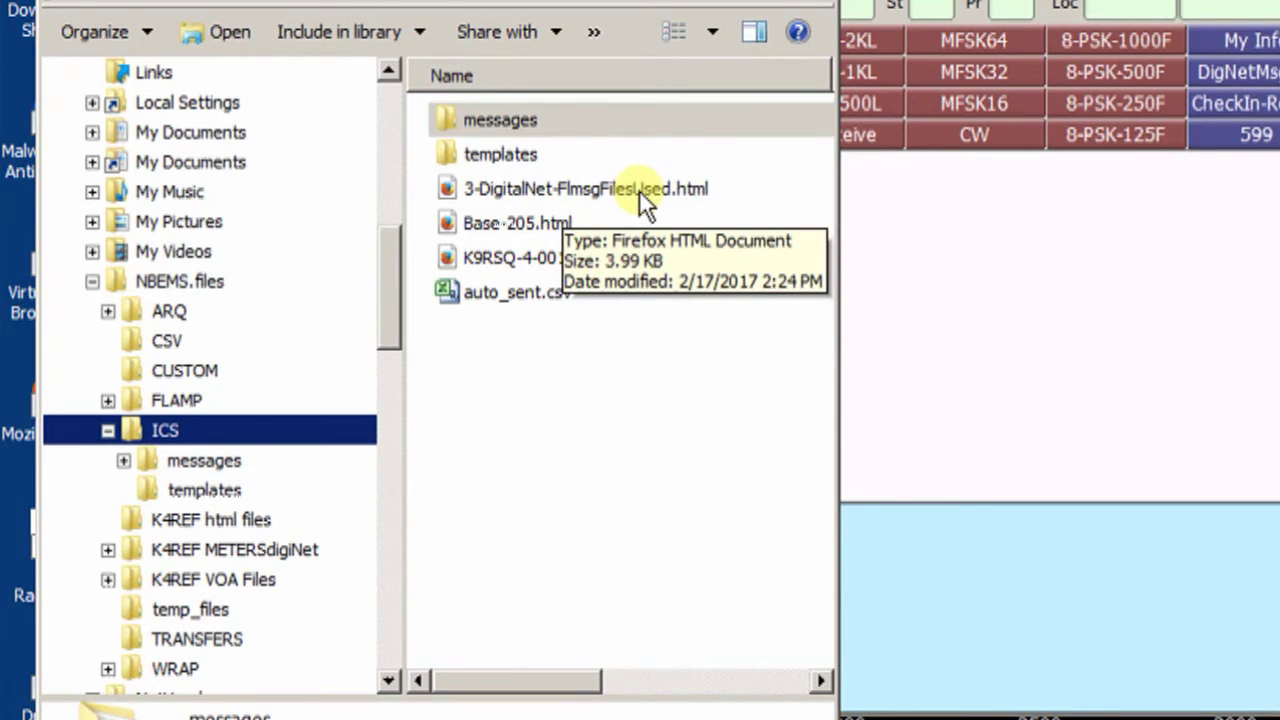
{"action": "left_click", "coordinate": [108, 430]}
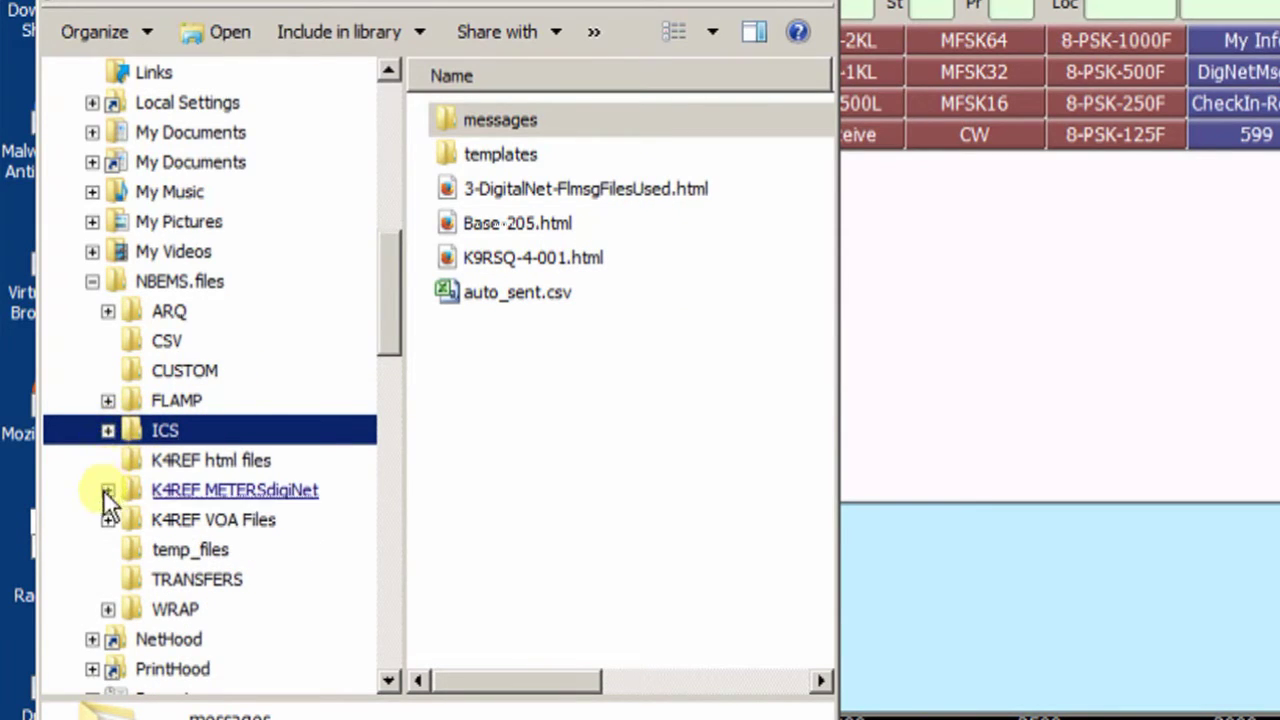
Step: Look through the received files in the WRAP folder's recv subfolder and return to the NBEMS.files folder
{"action": "left_click", "coordinate": [124, 609]}
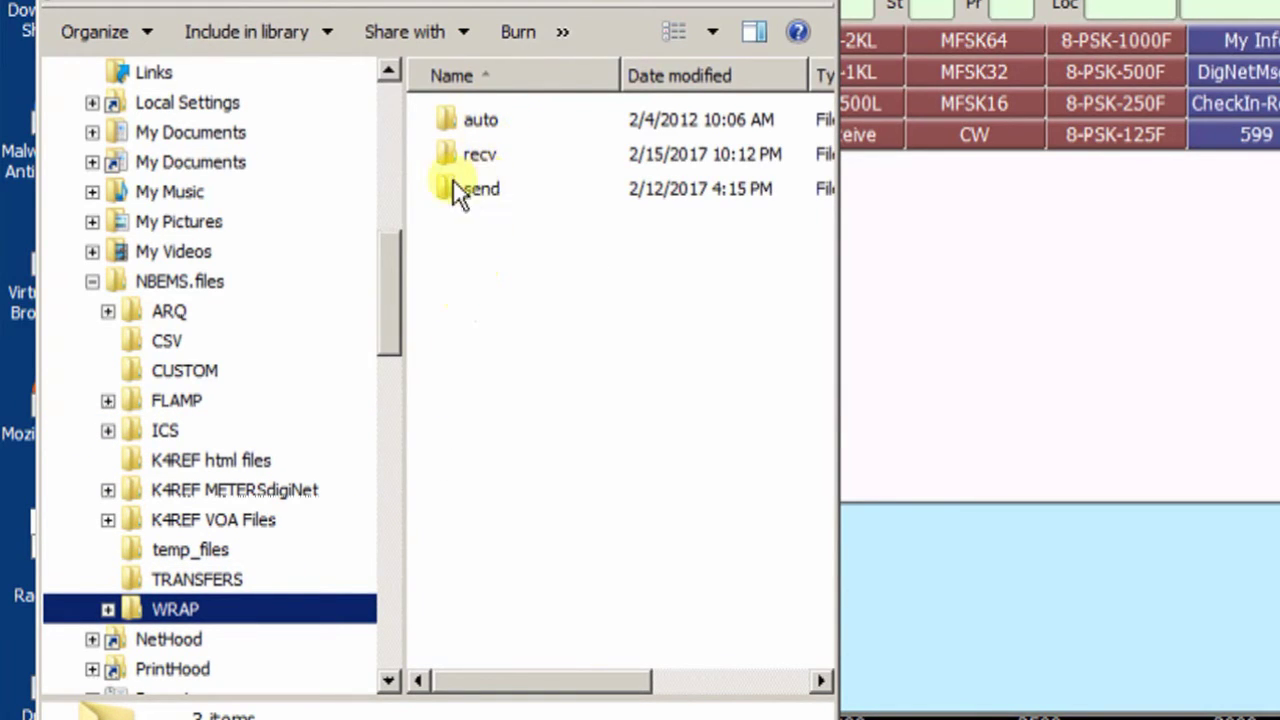
{"action": "double_click", "coordinate": [451, 152]}
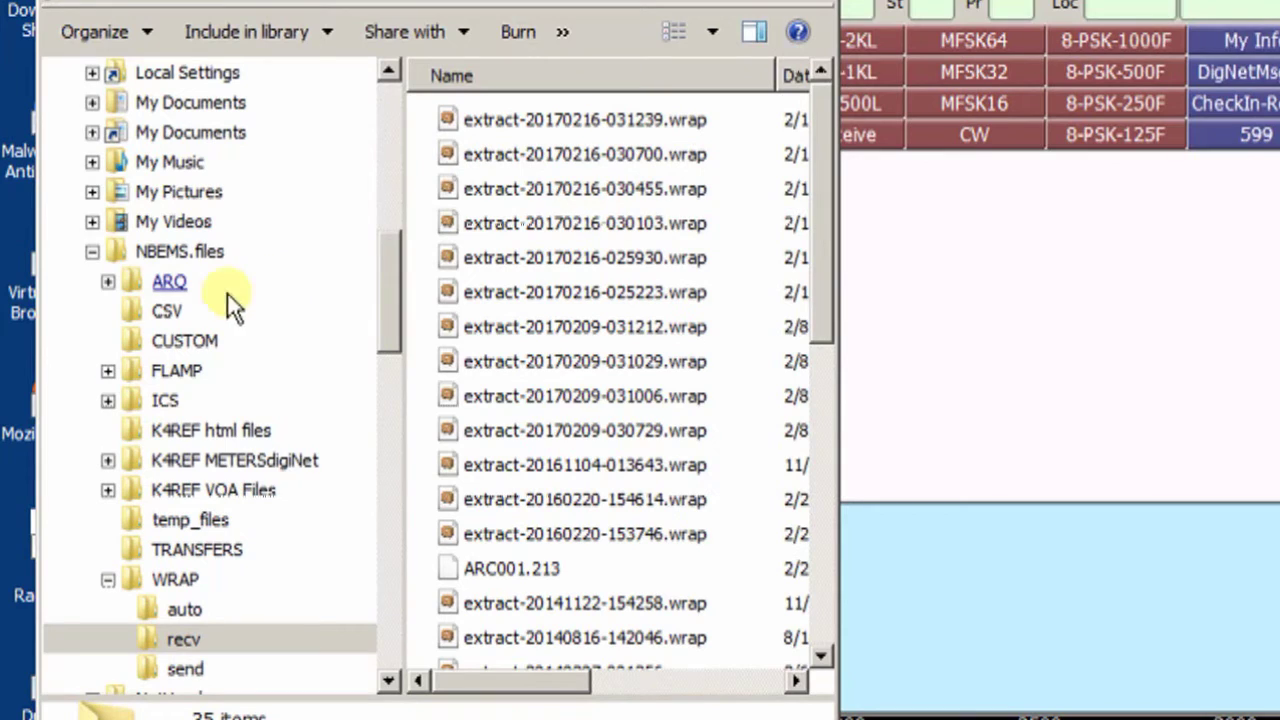
{"action": "left_click", "coordinate": [114, 251]}
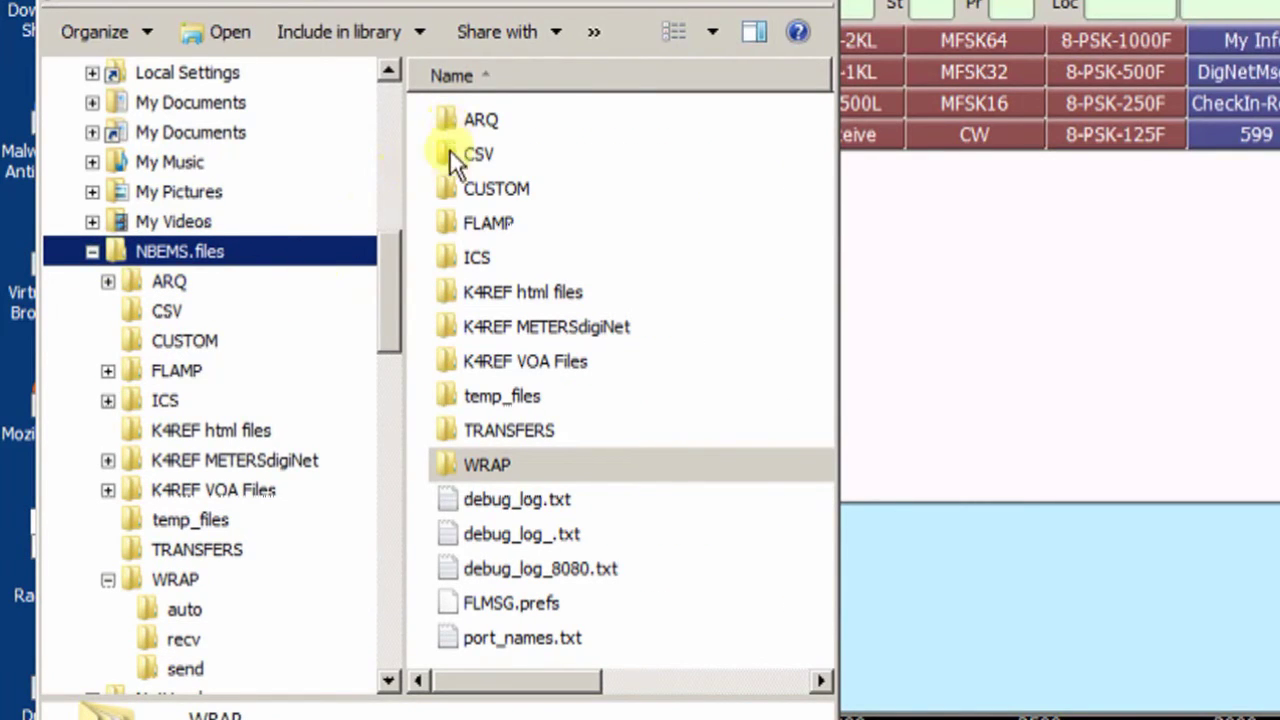
{"action": "left_click", "coordinate": [446, 462]}
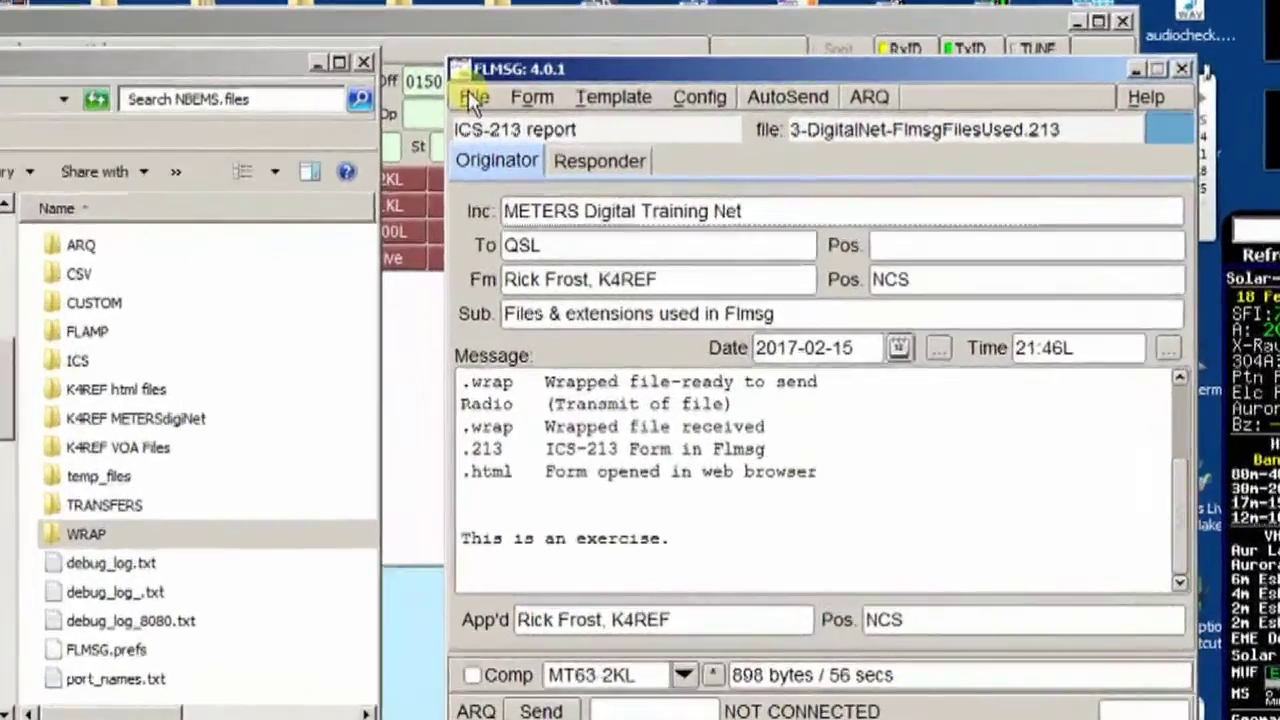
Step: Review FLMSG's file commands, including the wrap import and export options, and return to the NBEMS.files folder window
{"action": "left_click", "coordinate": [615, 95]}
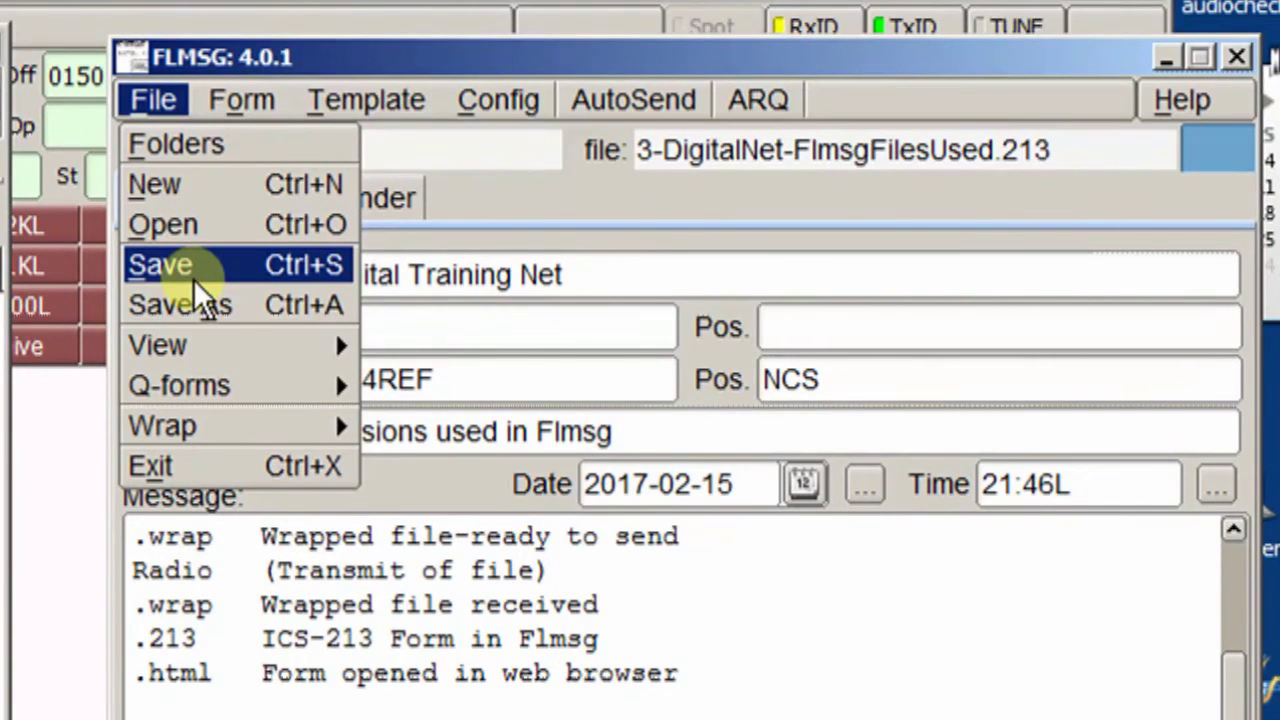
{"action": "mouse_move", "coordinate": [179, 429]}
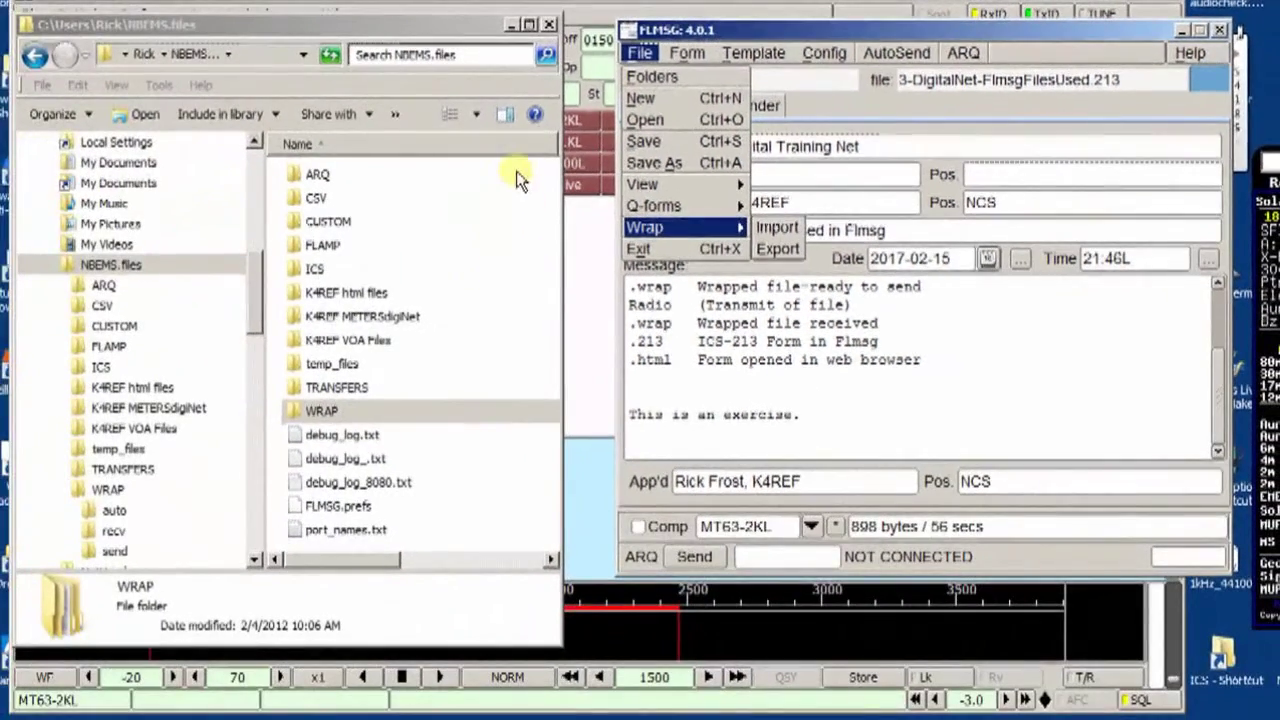
{"action": "left_click", "coordinate": [477, 134]}
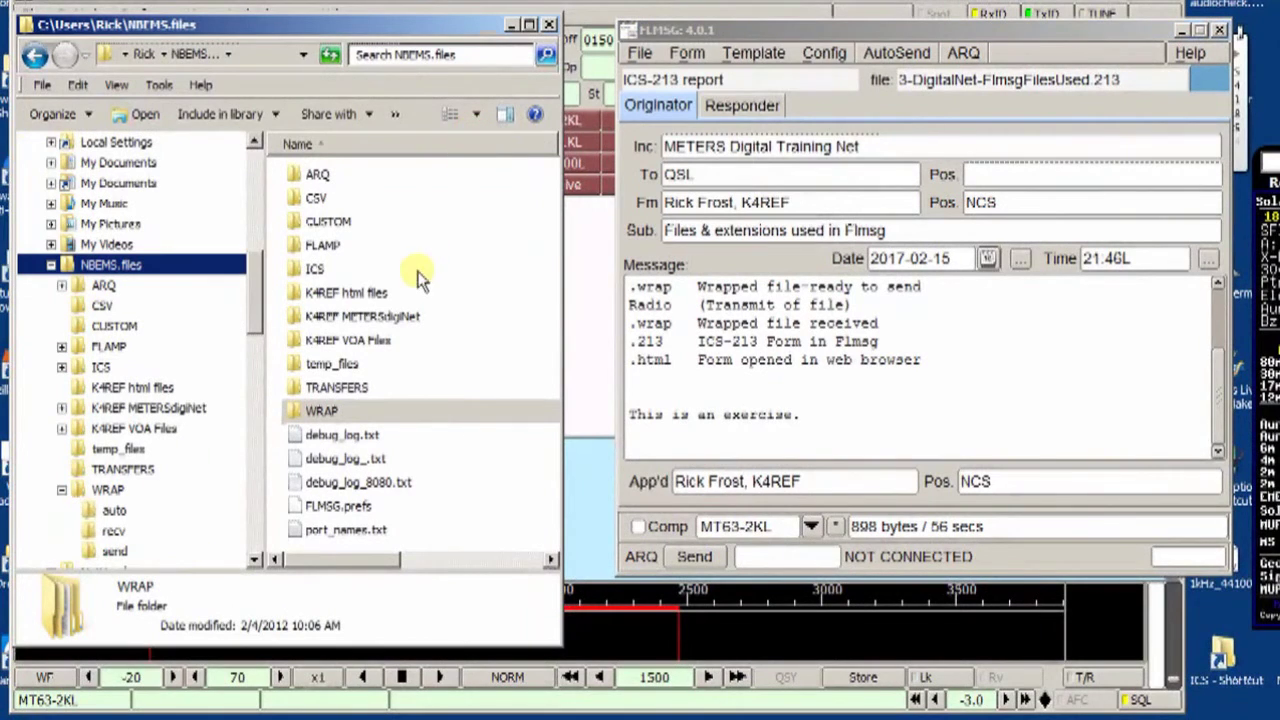
Step: Load the received files extract-20170216-030700.wrap and extract-20170216-030455.wrap from the WRAP recv folder into FLMSG by dropping them on its file target
{"action": "left_click", "coordinate": [293, 415]}
{"action": "double_click", "coordinate": [292, 412]}
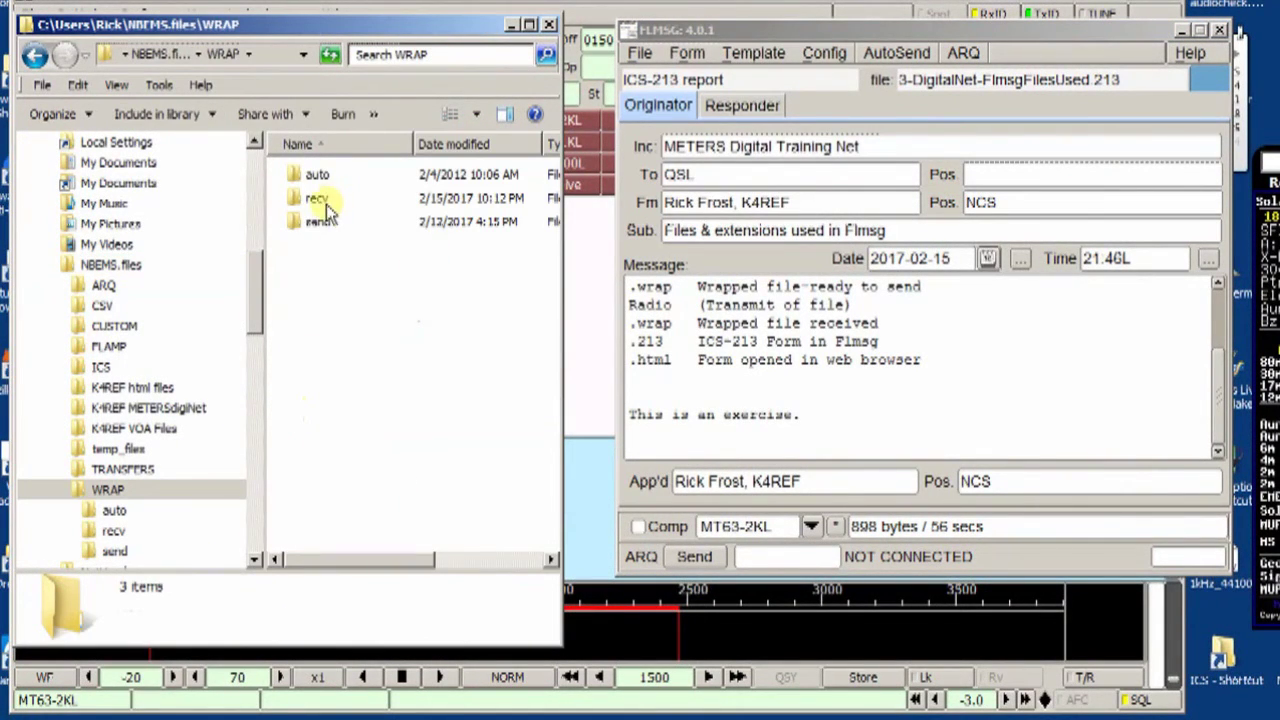
{"action": "double_click", "coordinate": [296, 202]}
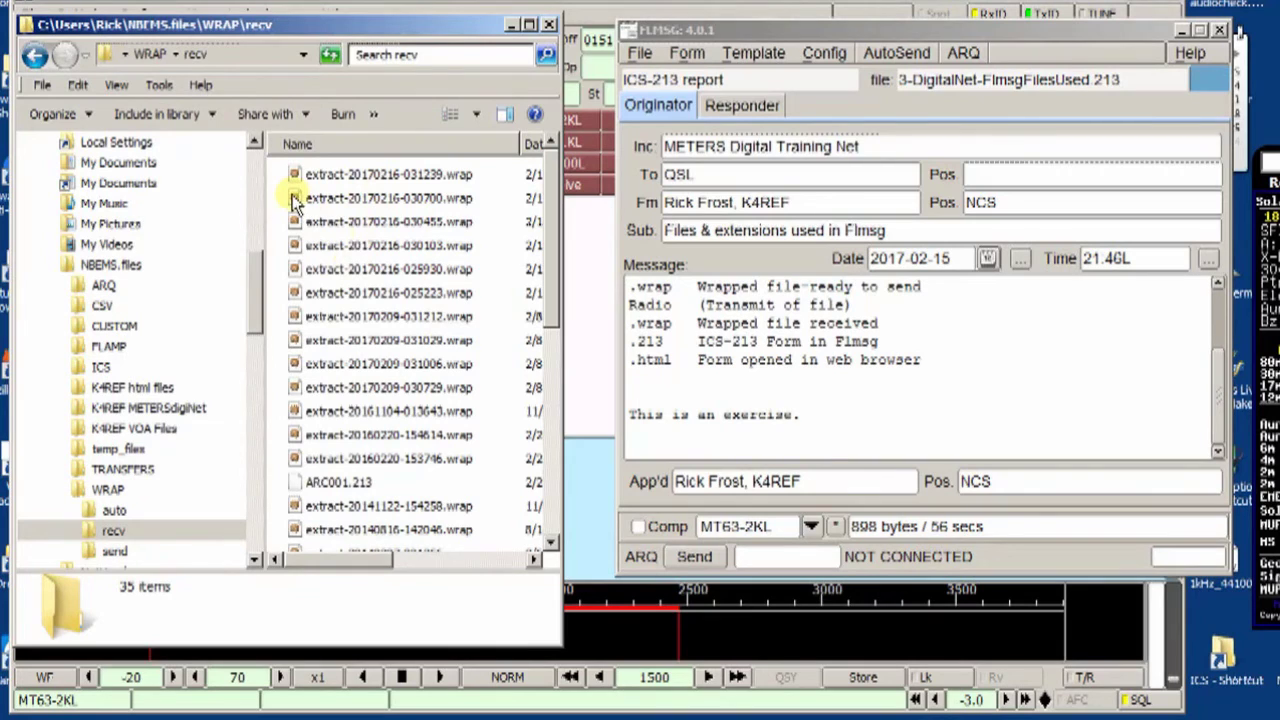
{"action": "mouse_move", "coordinate": [295, 201]}
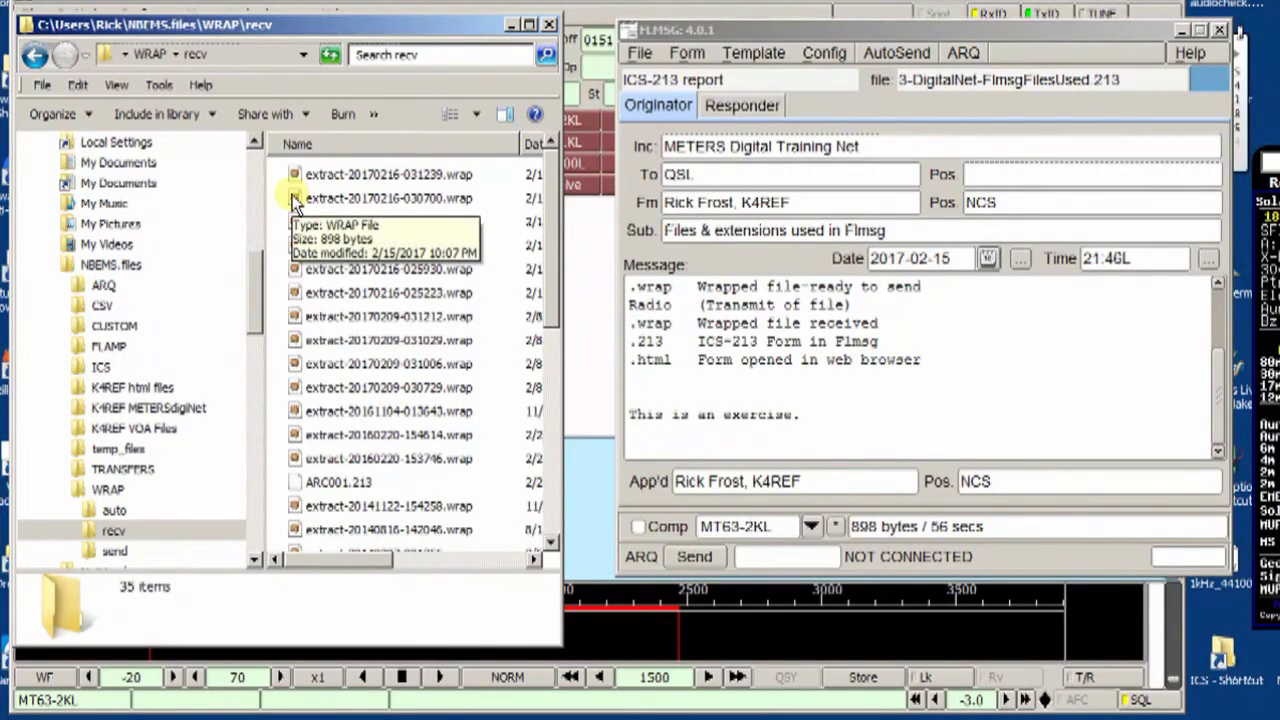
{"action": "left_click", "coordinate": [295, 199]}
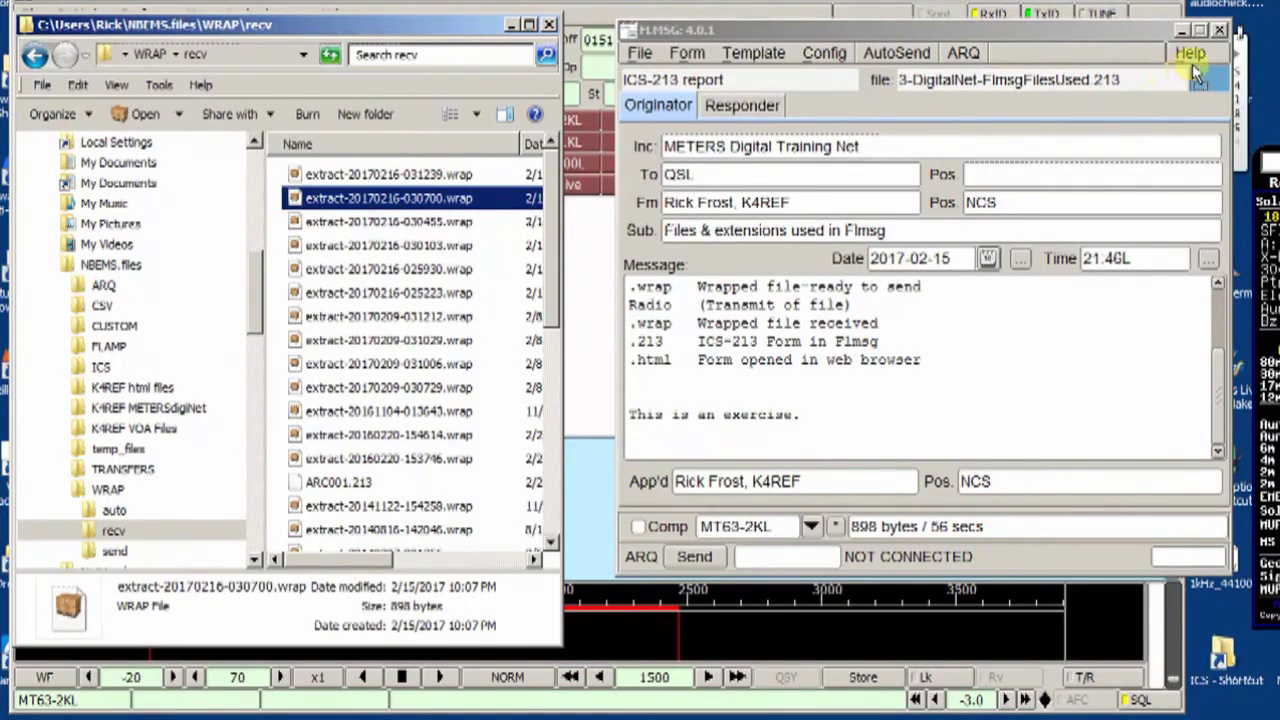
{"action": "left_click_drag", "start_coordinate": [1196, 75], "coordinate": [1210, 92]}
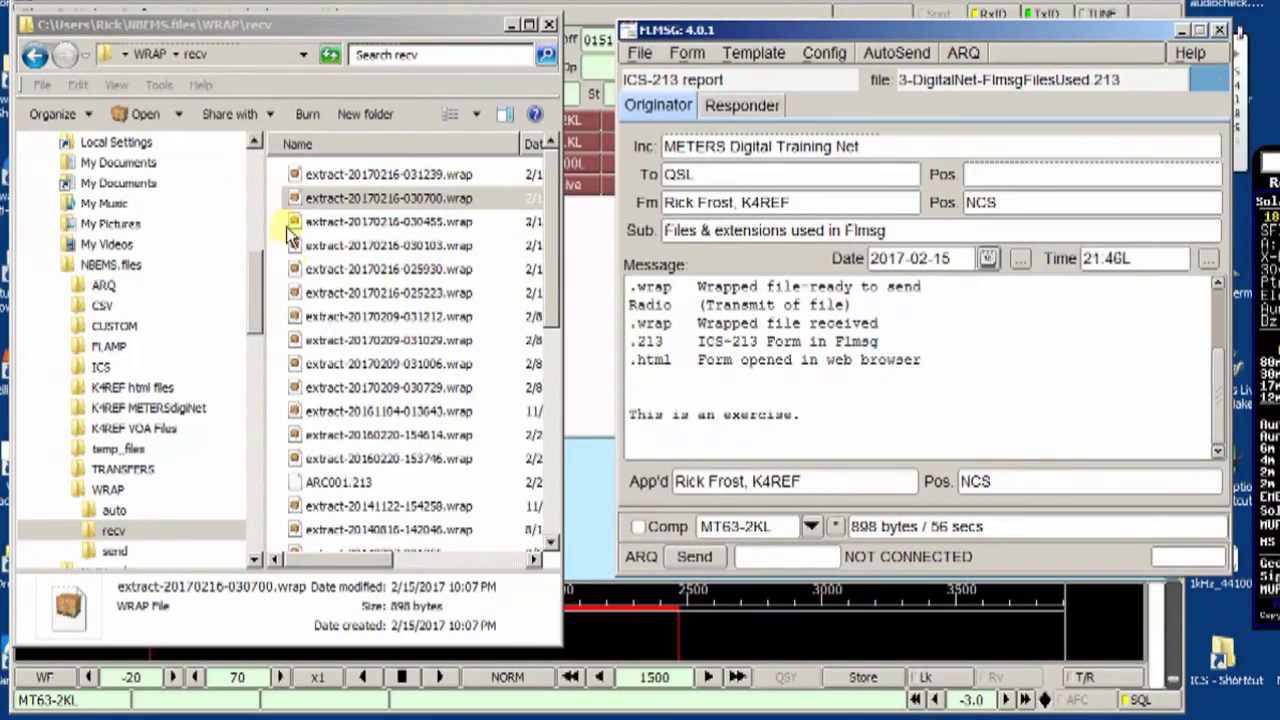
{"action": "scroll", "coordinate": [783, 351], "scroll_direction": "up", "scroll_amount": 2}
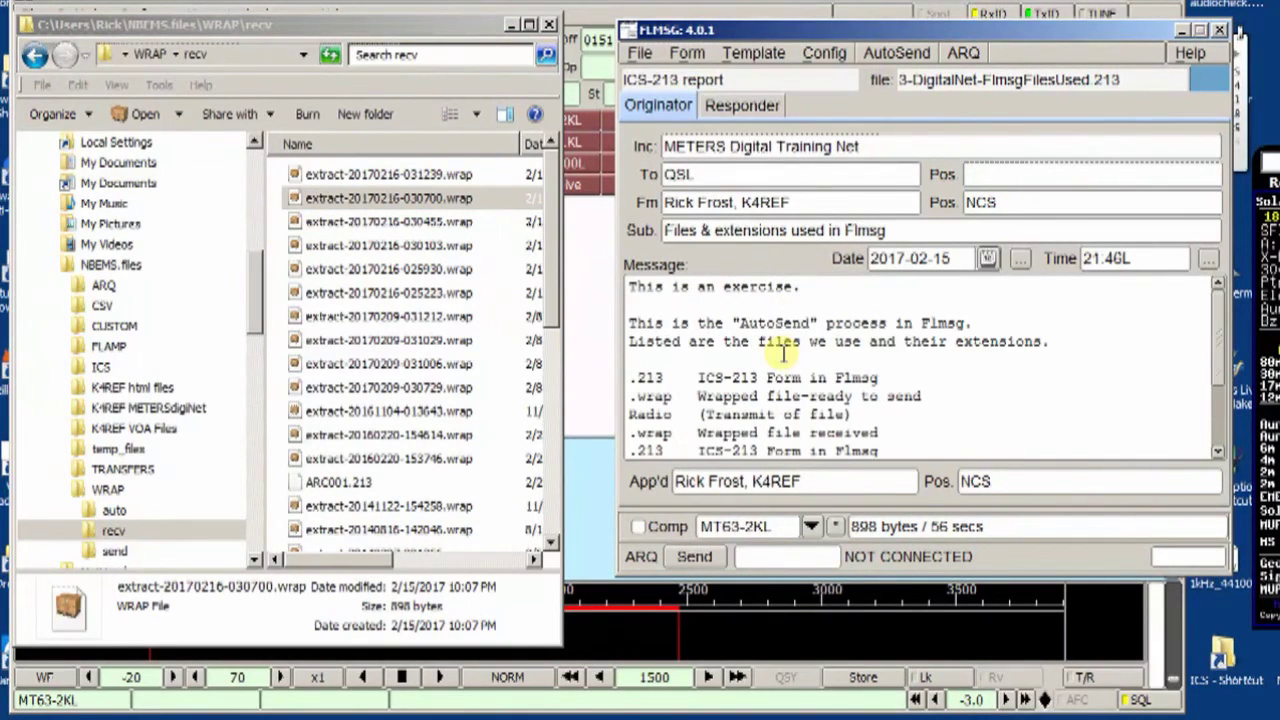
{"action": "left_click", "coordinate": [292, 217]}
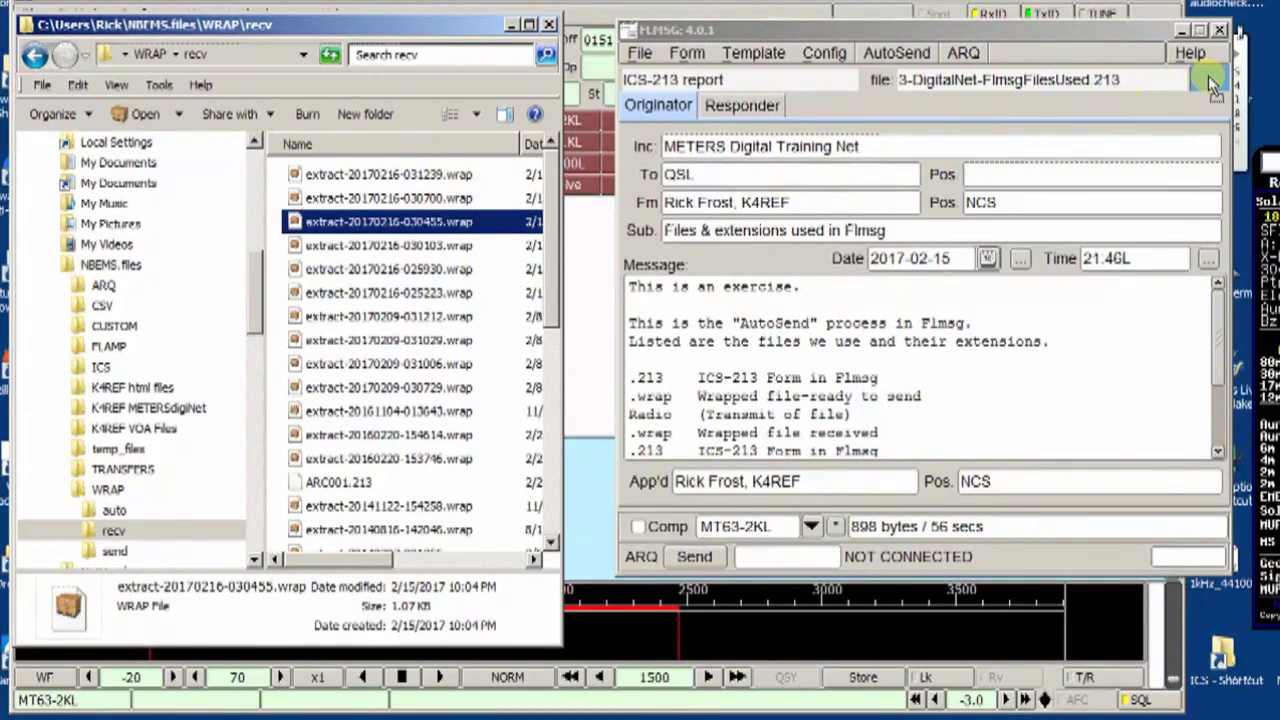
{"action": "left_click_drag", "start_coordinate": [1212, 85], "coordinate": [1212, 85]}
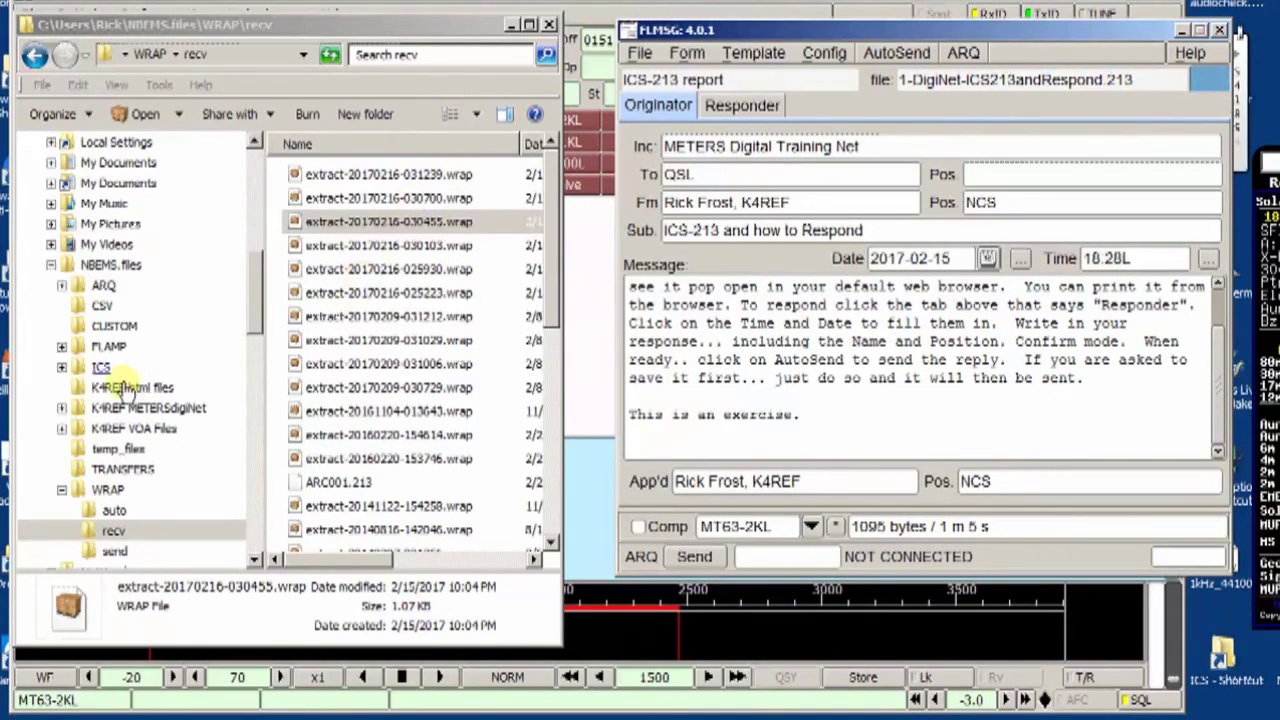
Step: Load 1-DigiNet-ICS213andRespond.213 from the ICS messages folder into FLMSG and show the beginning of its message
{"action": "left_click", "coordinate": [80, 370]}
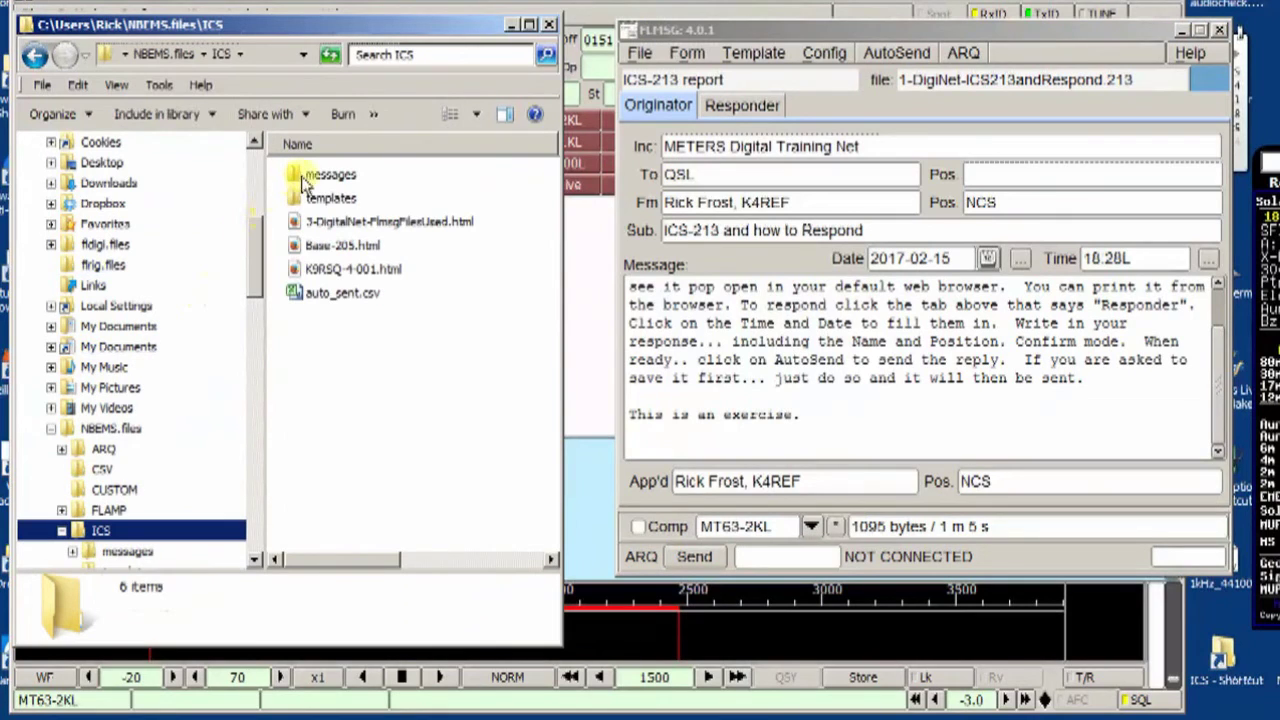
{"action": "double_click", "coordinate": [305, 178]}
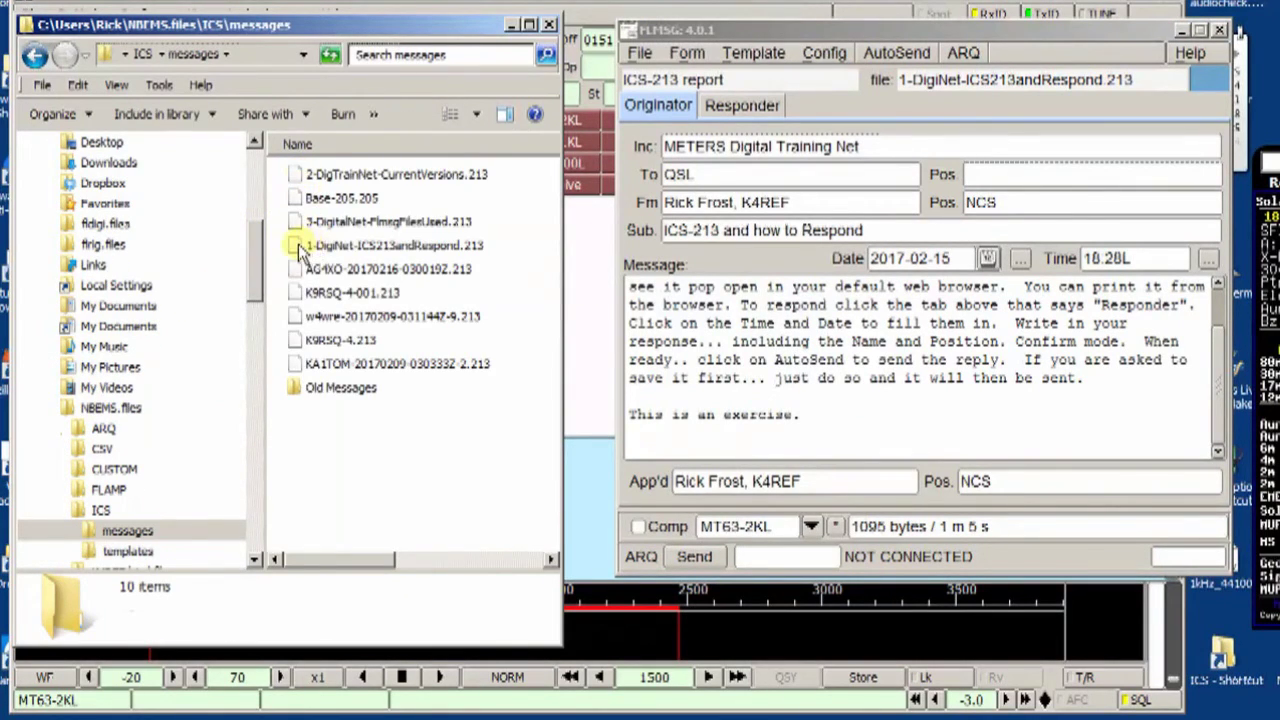
{"action": "left_click", "coordinate": [298, 248]}
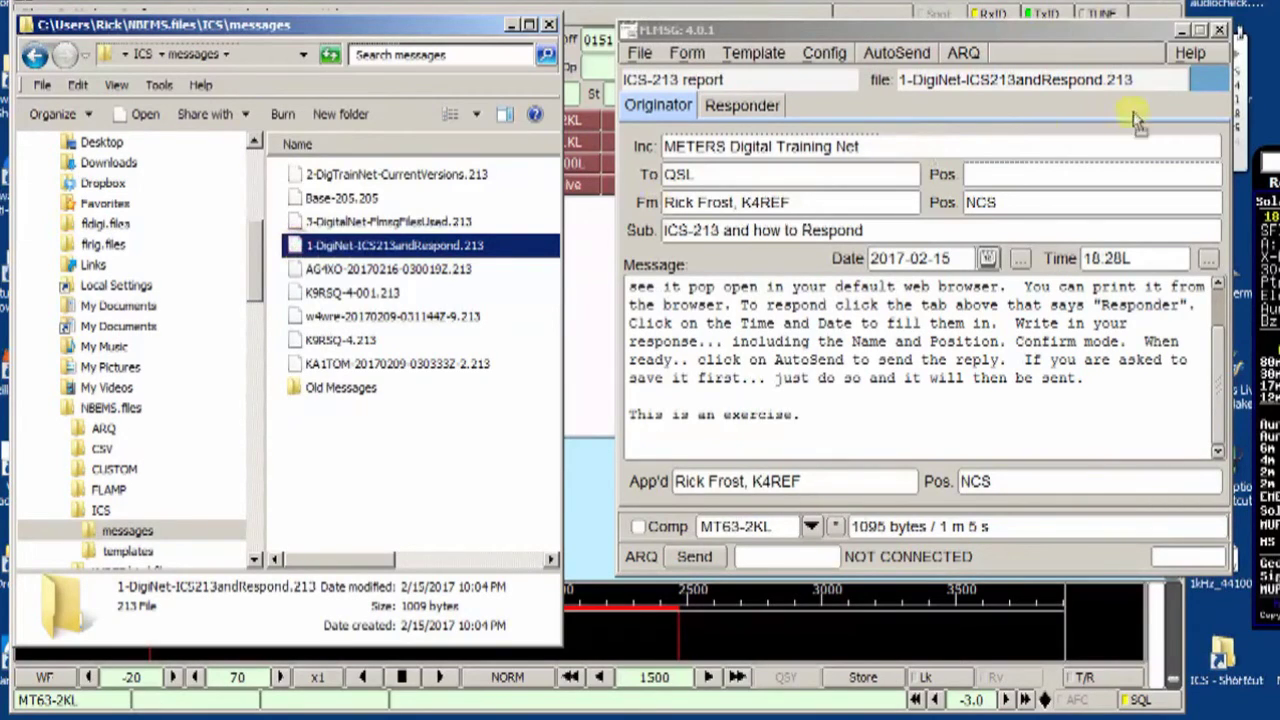
{"action": "left_click", "coordinate": [1213, 88]}
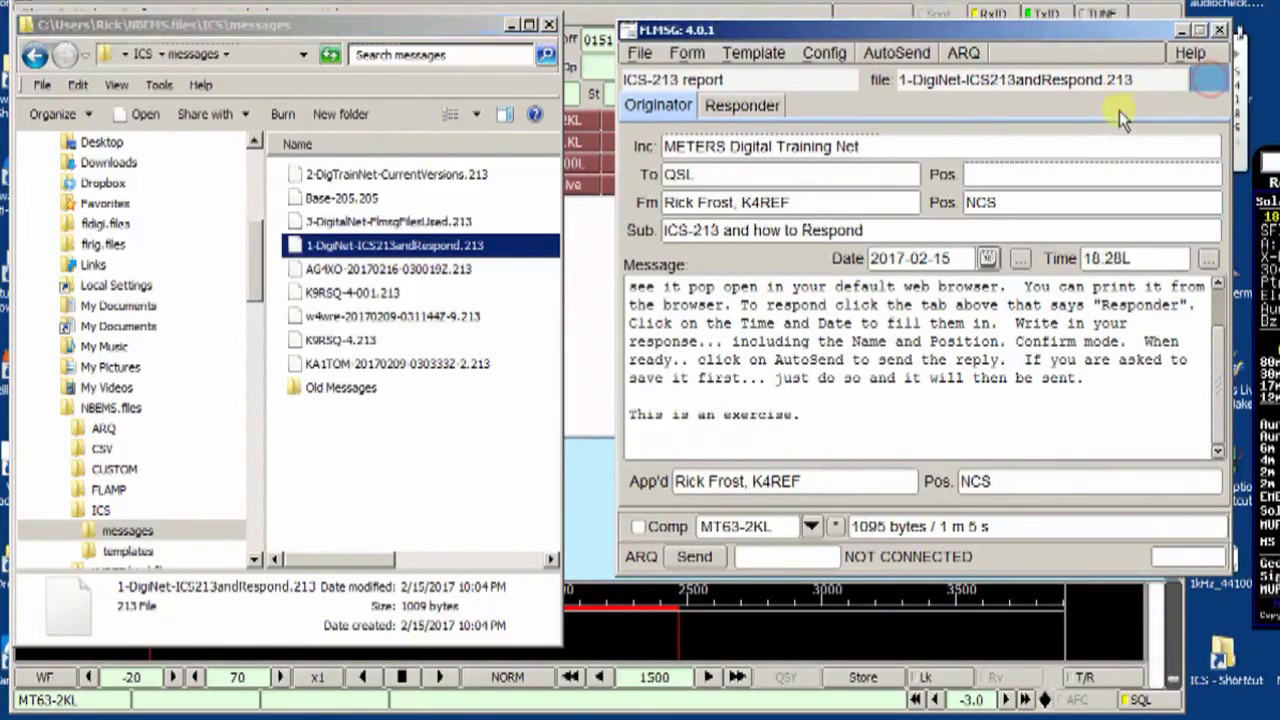
{"action": "scroll", "coordinate": [695, 336], "scroll_direction": "up", "scroll_amount": 1}
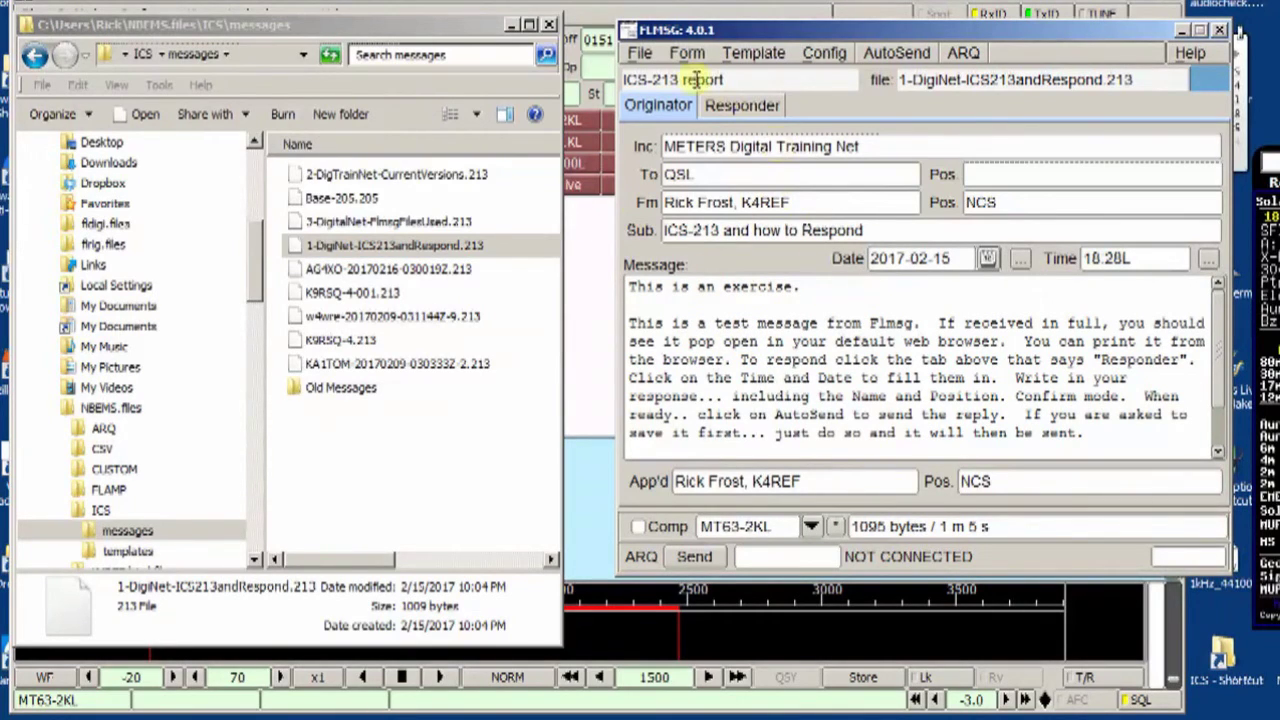
Step: Review FLMSG's view options and its template load and save commands
{"action": "left_click", "coordinate": [640, 53]}
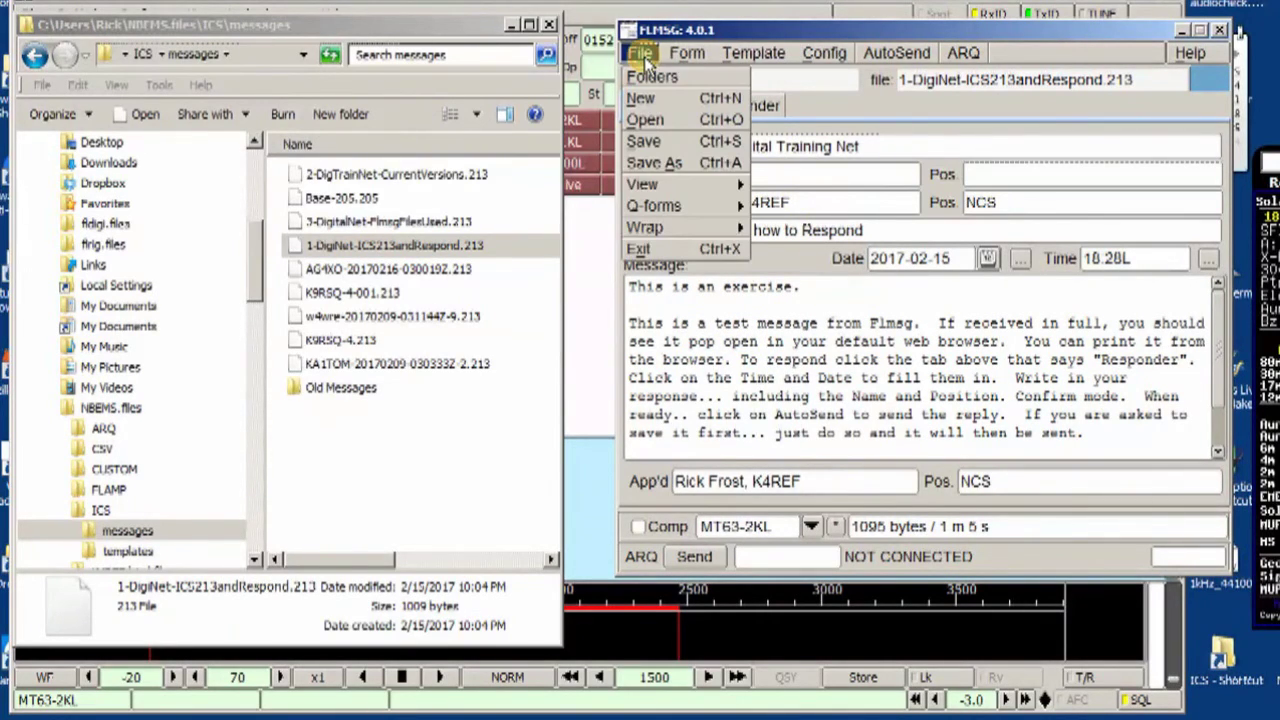
{"action": "mouse_move", "coordinate": [646, 185]}
{"action": "mouse_move", "coordinate": [752, 40]}
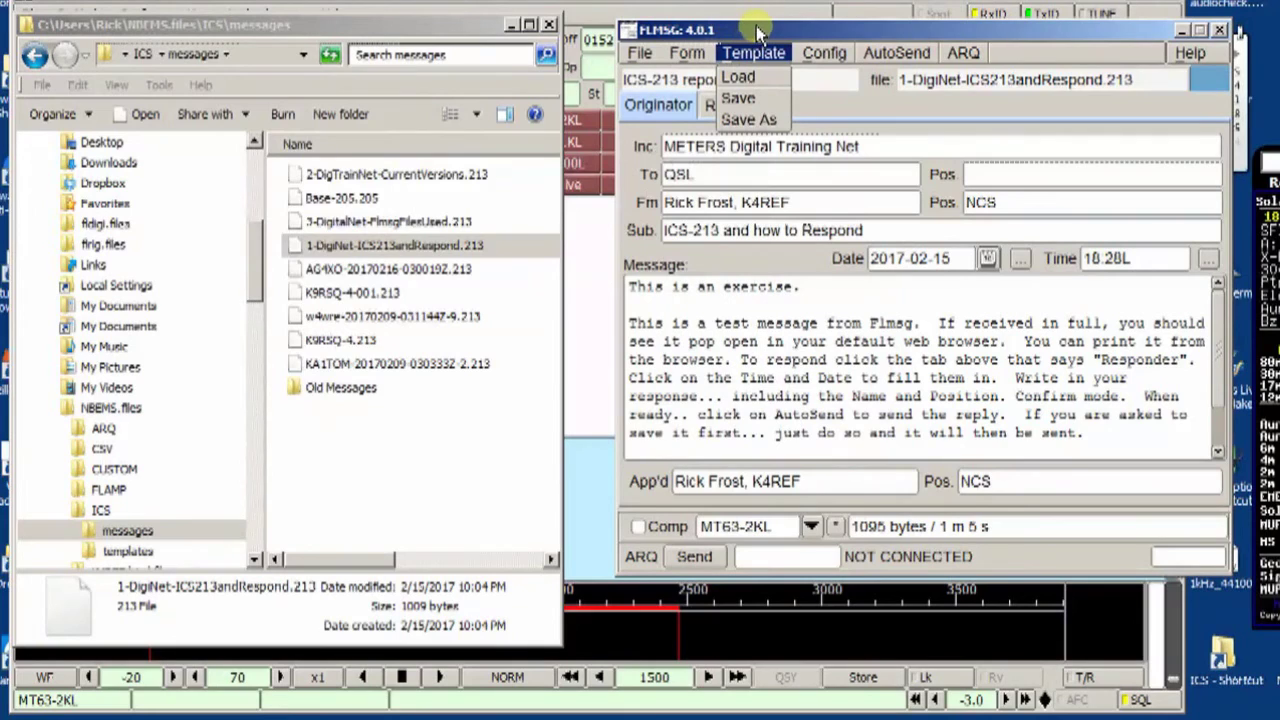
{"action": "left_click", "coordinate": [756, 26]}
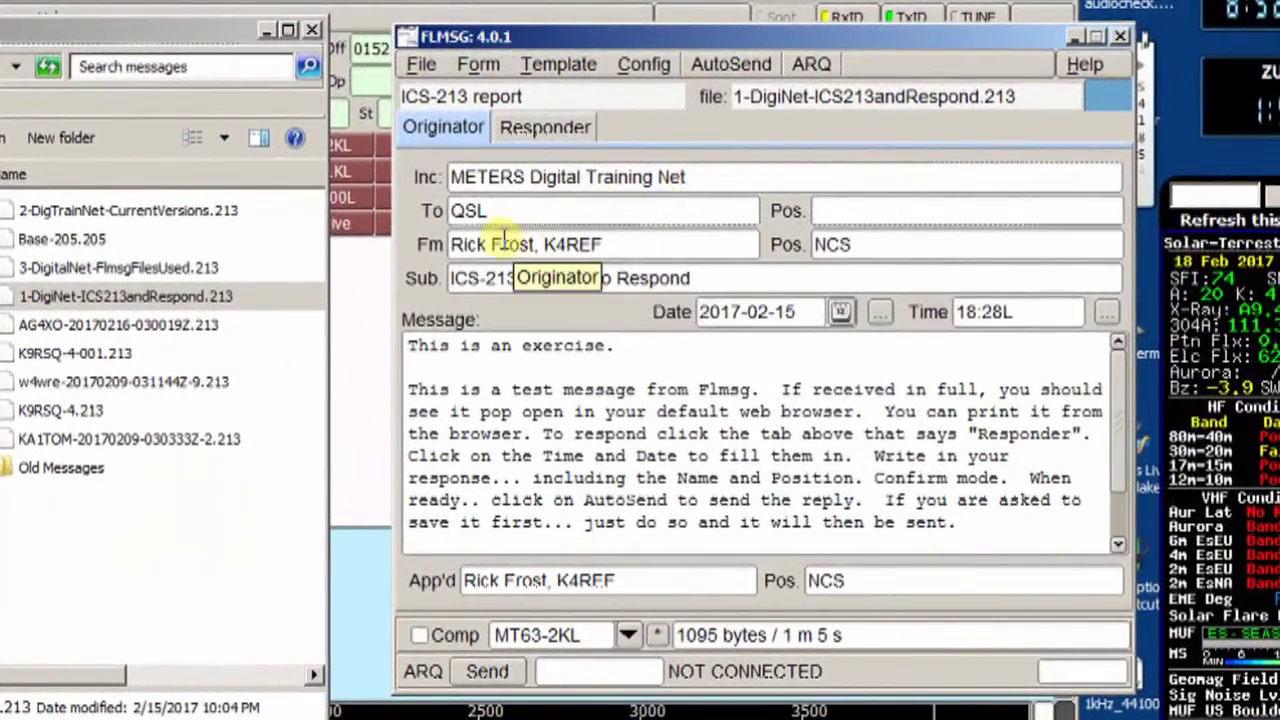
Step: Clear the subject, date, time and the message text between the two "This is an exercise." lines of the ICS-213 form
{"action": "left_click_drag", "start_coordinate": [700, 279], "coordinate": [391, 278]}
{"action": "key", "text": "Delete"}
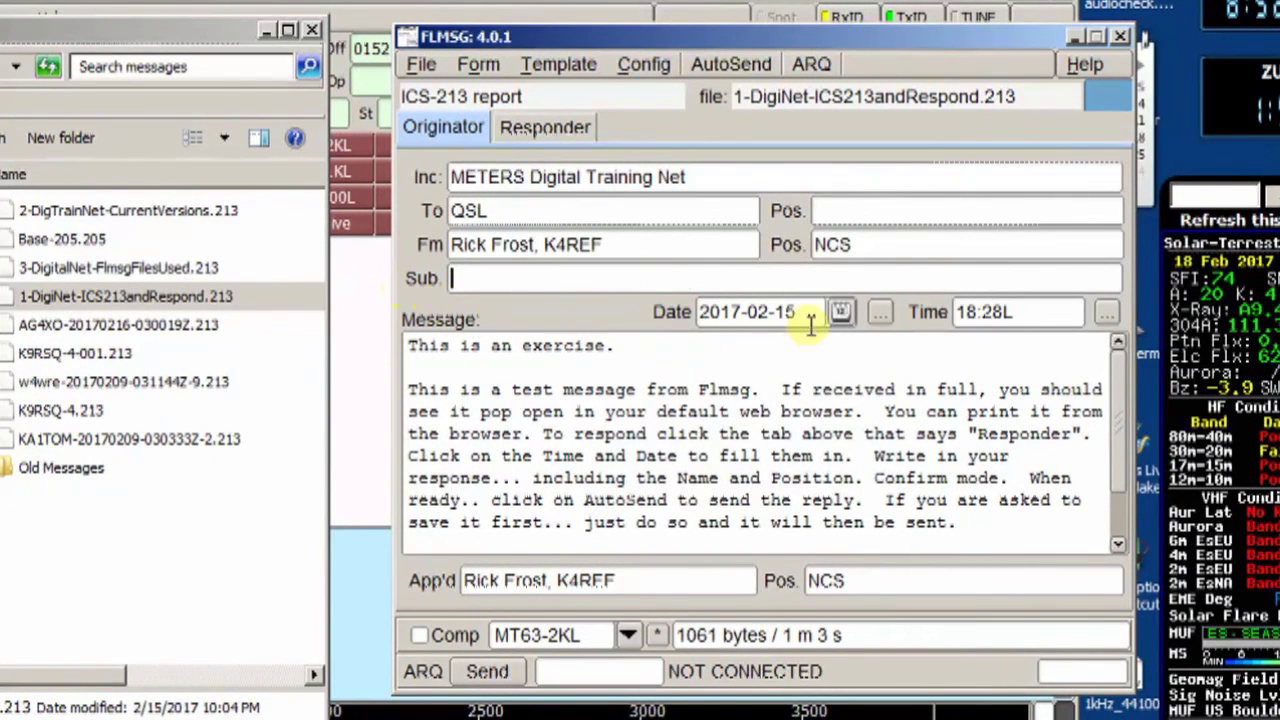
{"action": "left_click_drag", "start_coordinate": [805, 316], "coordinate": [700, 313]}
{"action": "key", "text": "Delete"}
{"action": "left_click_drag", "start_coordinate": [1034, 308], "coordinate": [950, 313]}
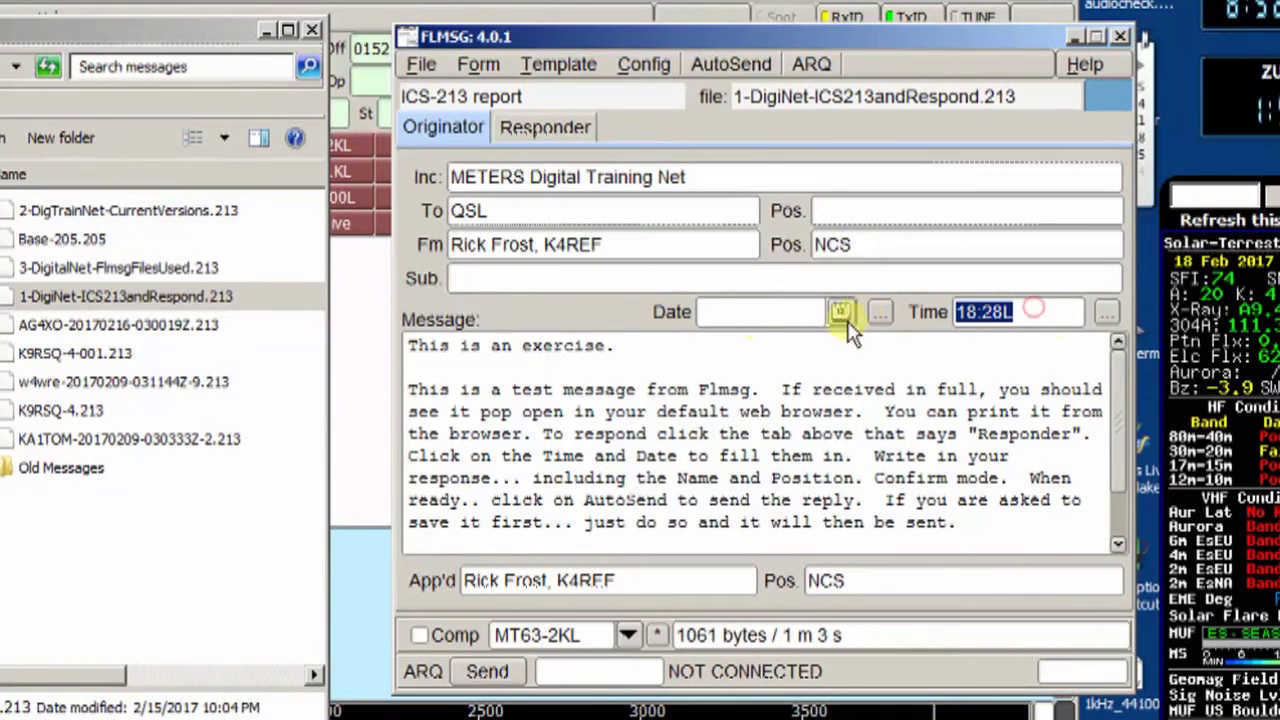
{"action": "key", "text": "Delete"}
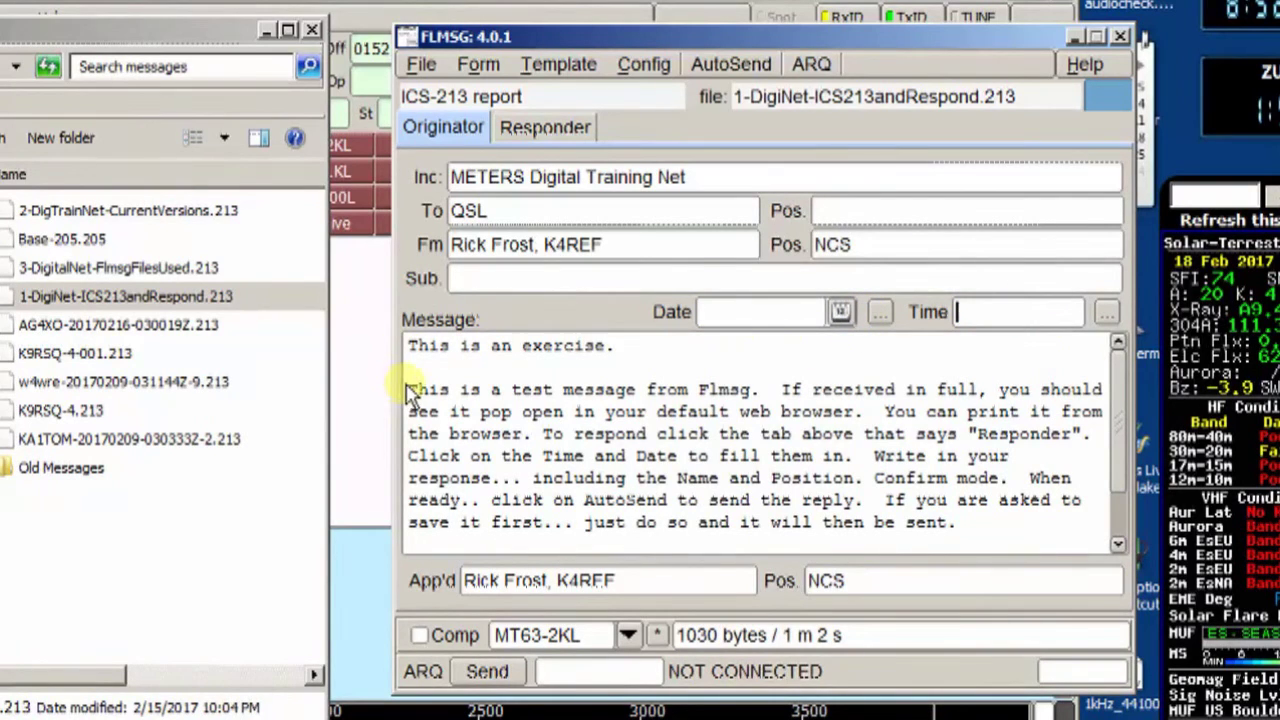
{"action": "left_click_drag", "start_coordinate": [406, 391], "coordinate": [968, 538]}
{"action": "key", "text": "Delete"}
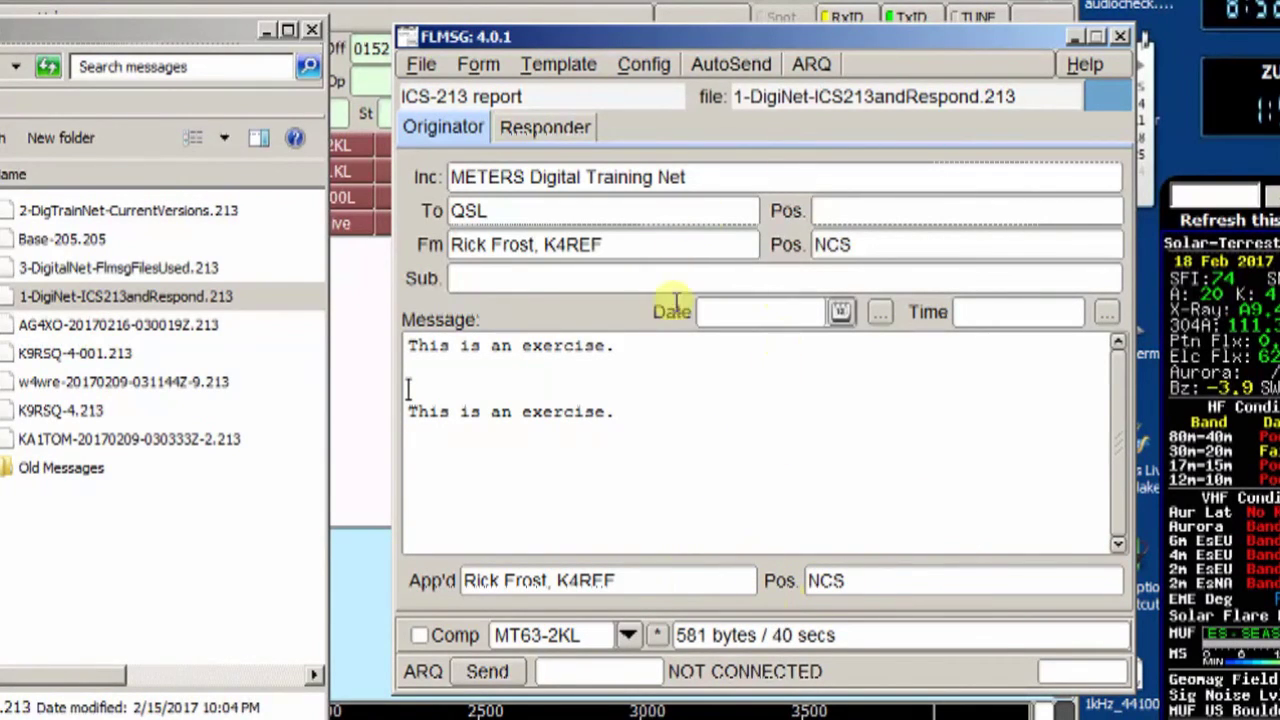
Step: Save the stripped-down ICS-213 form as a new template file named "test for net.213T" in the ICS templates folder
{"action": "left_click", "coordinate": [560, 66]}
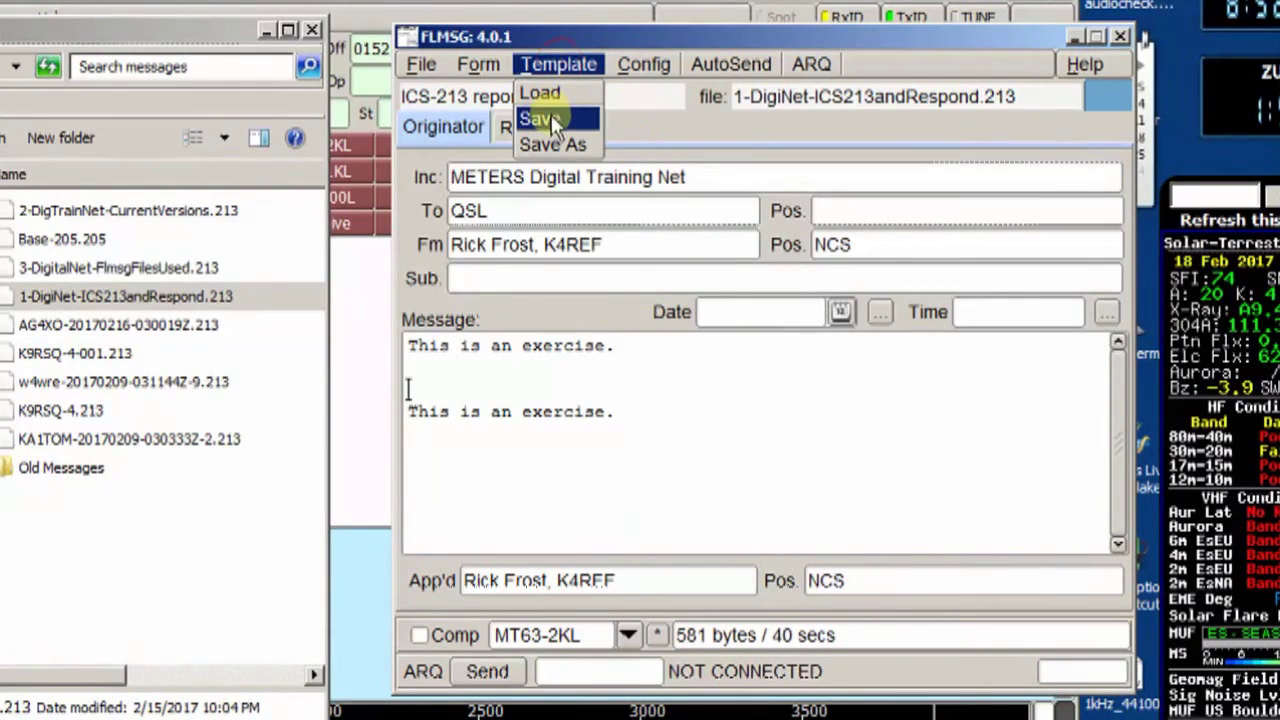
{"action": "left_click", "coordinate": [551, 145]}
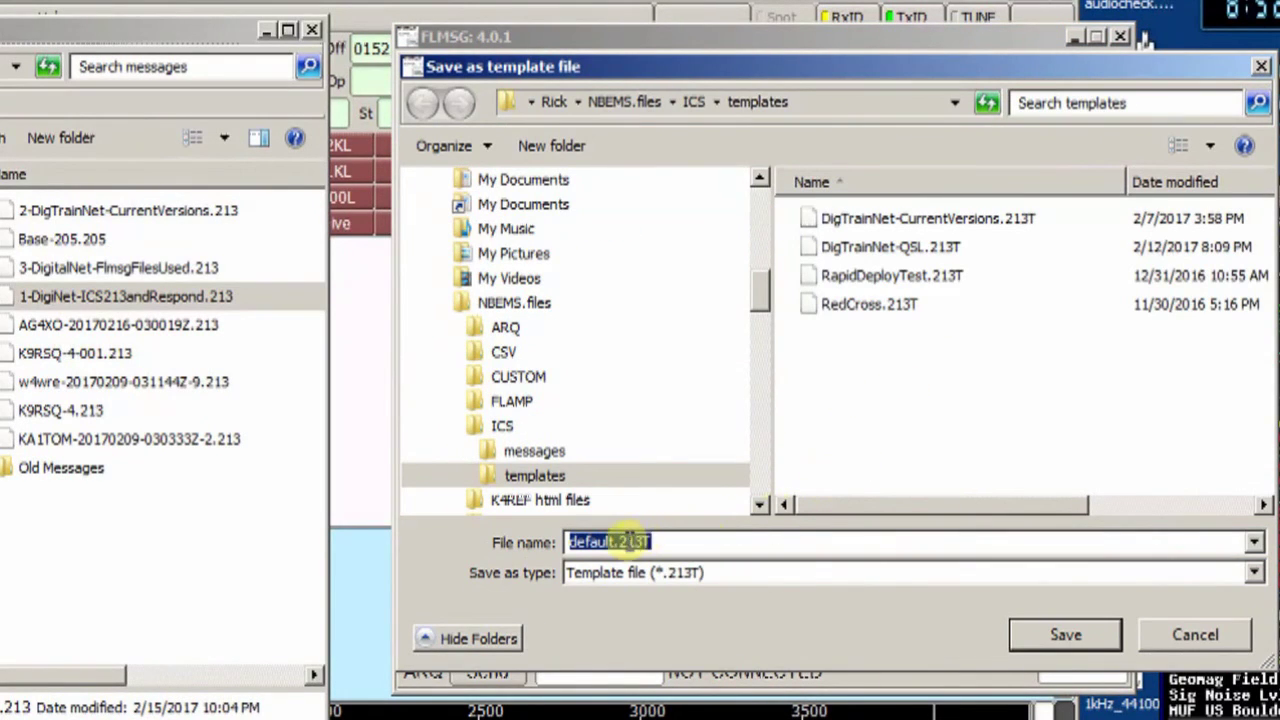
{"action": "left_click", "coordinate": [608, 541]}
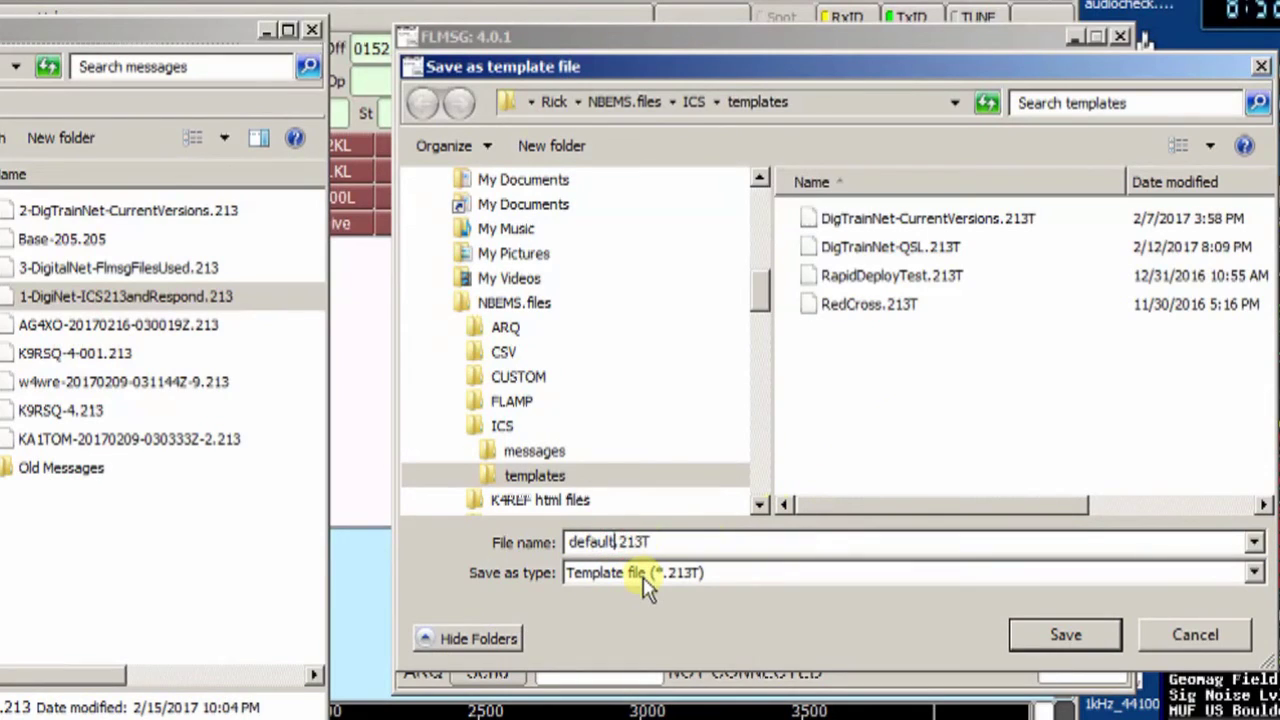
{"action": "key", "text": "BackSpace"}
{"action": "key", "text": "BackSpace"}
{"action": "key", "text": "BackSpace"}
{"action": "key", "text": "BackSpace"}
{"action": "key", "text": "BackSpace"}
{"action": "key", "text": "BackSpace"}
{"action": "key", "text": "BackSpace"}
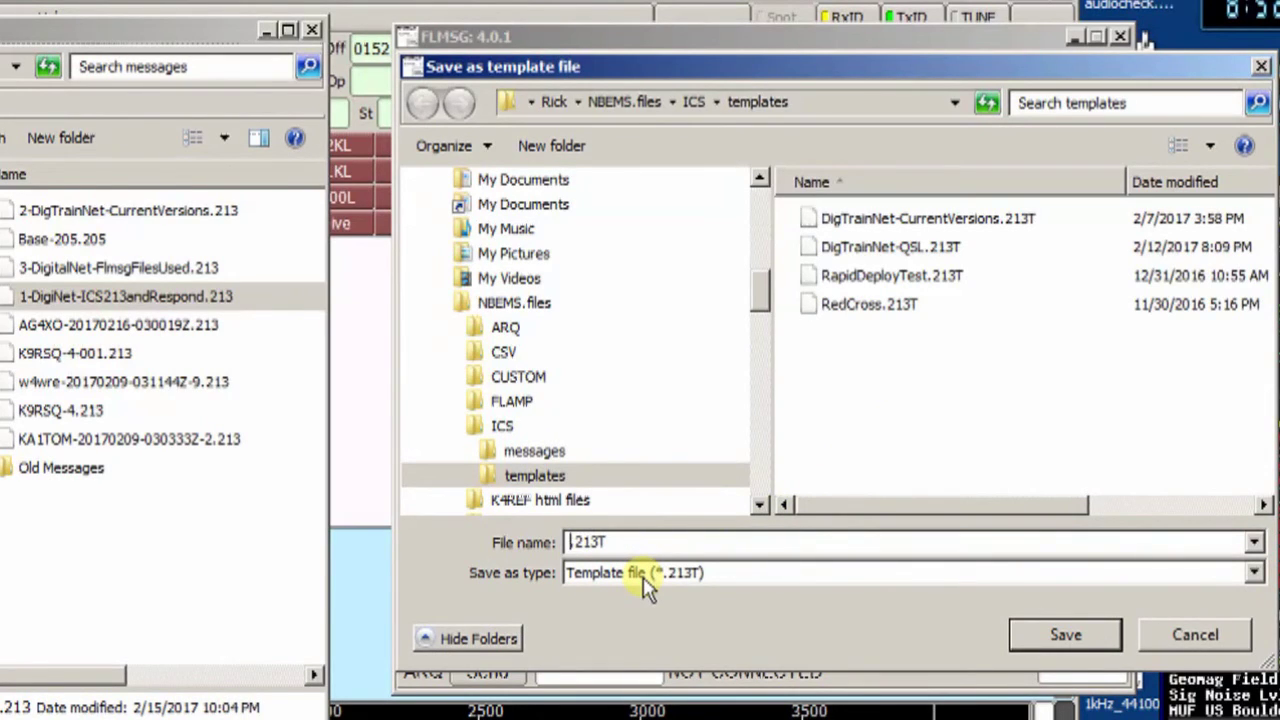
{"action": "type", "text": "test for net"}
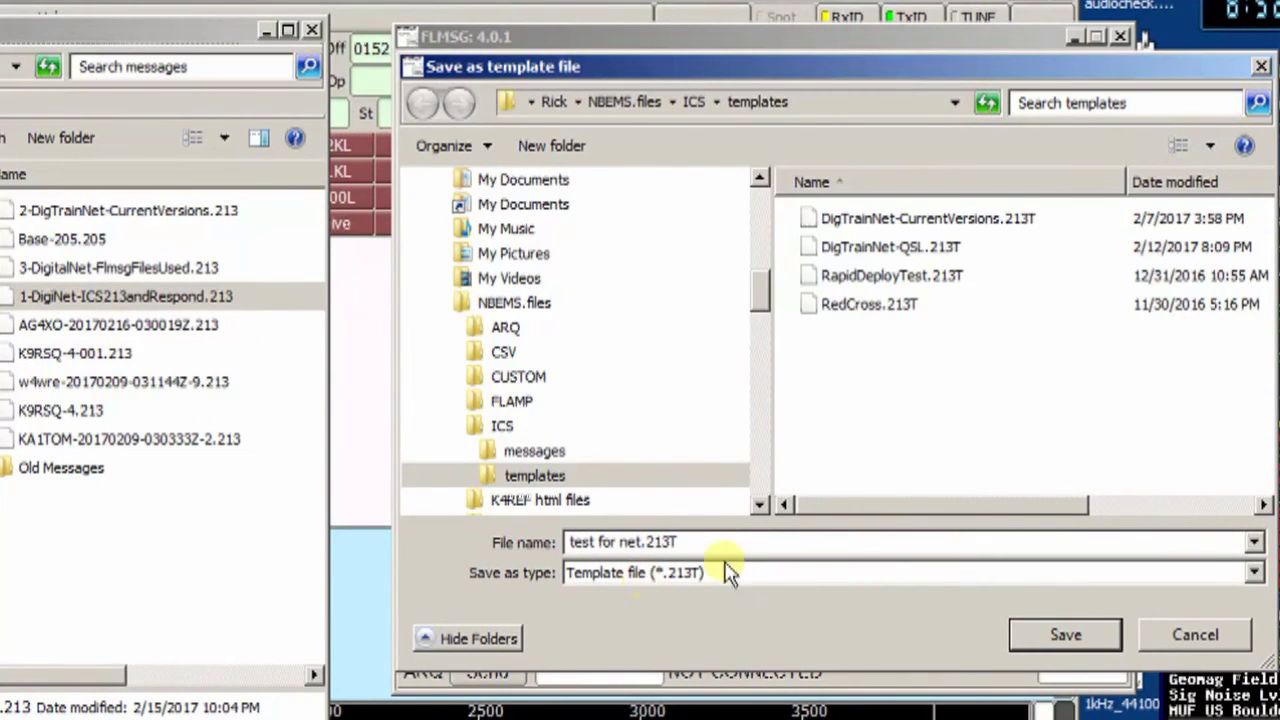
{"action": "left_click", "coordinate": [1060, 634]}
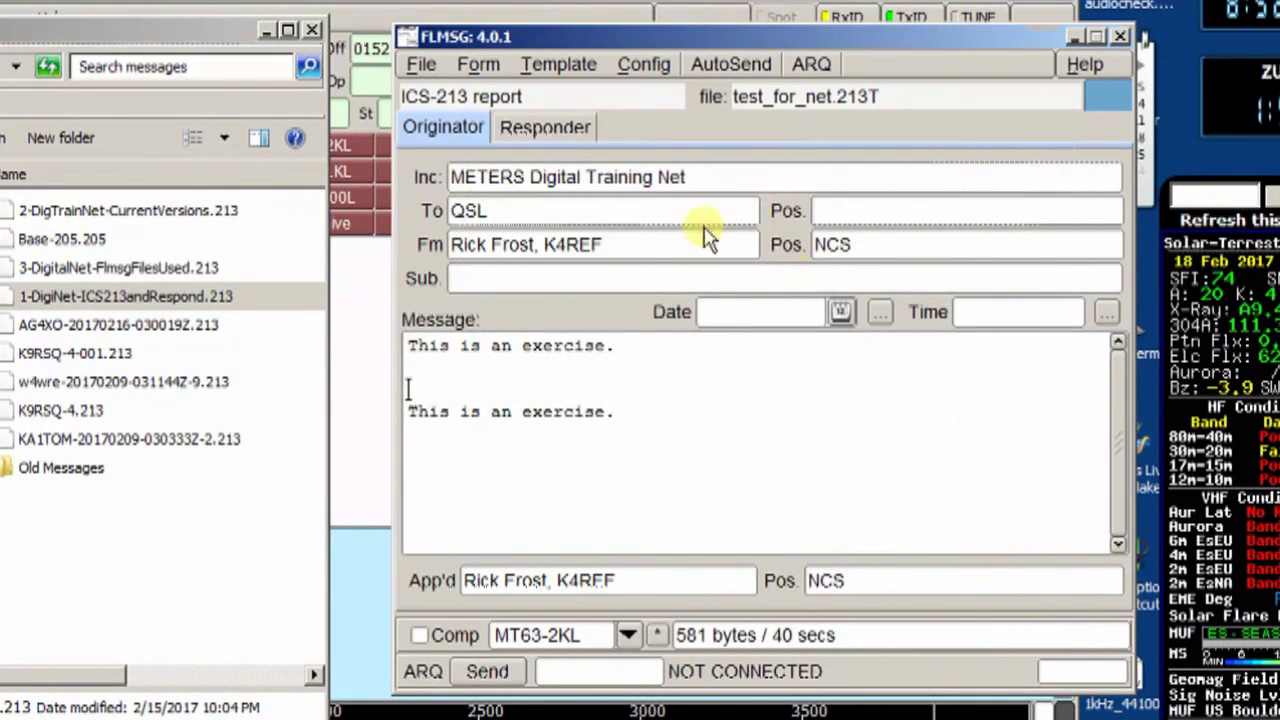
Step: Start a new blank ICS-213 form
{"action": "left_click", "coordinate": [473, 60]}
{"action": "mouse_move", "coordinate": [465, 226]}
{"action": "mouse_move", "coordinate": [447, 74]}
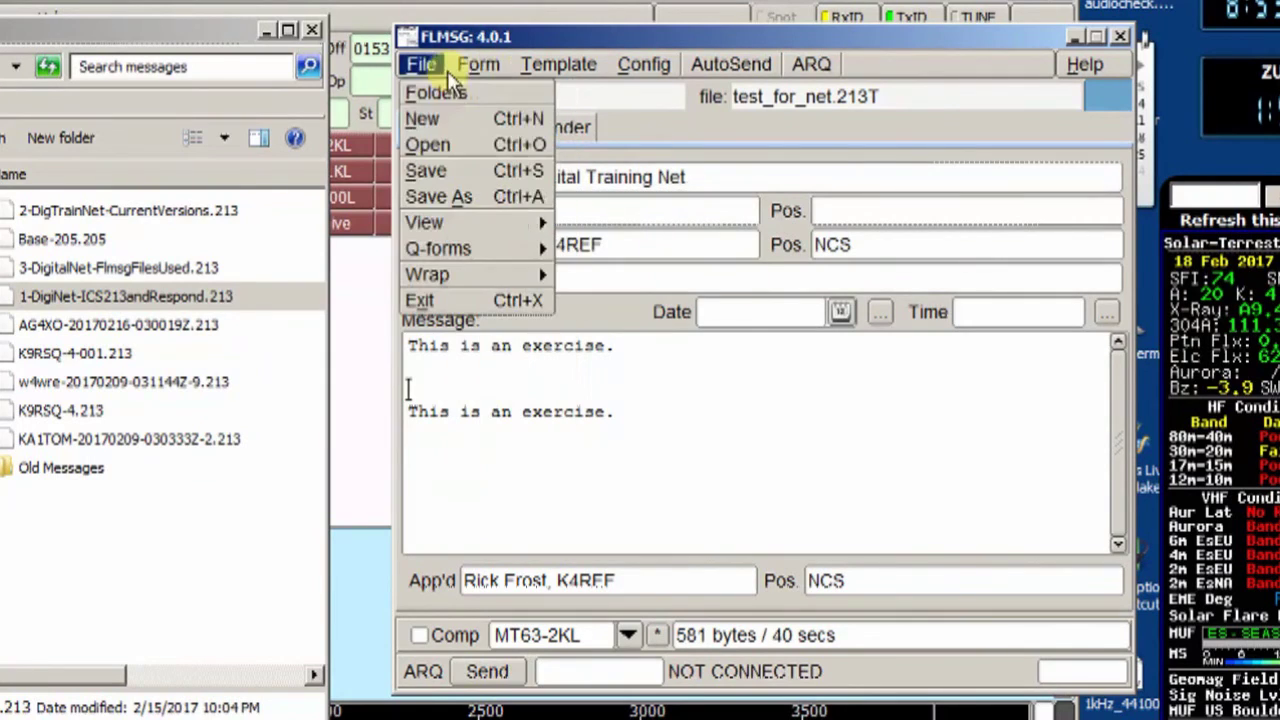
{"action": "left_click", "coordinate": [424, 118]}
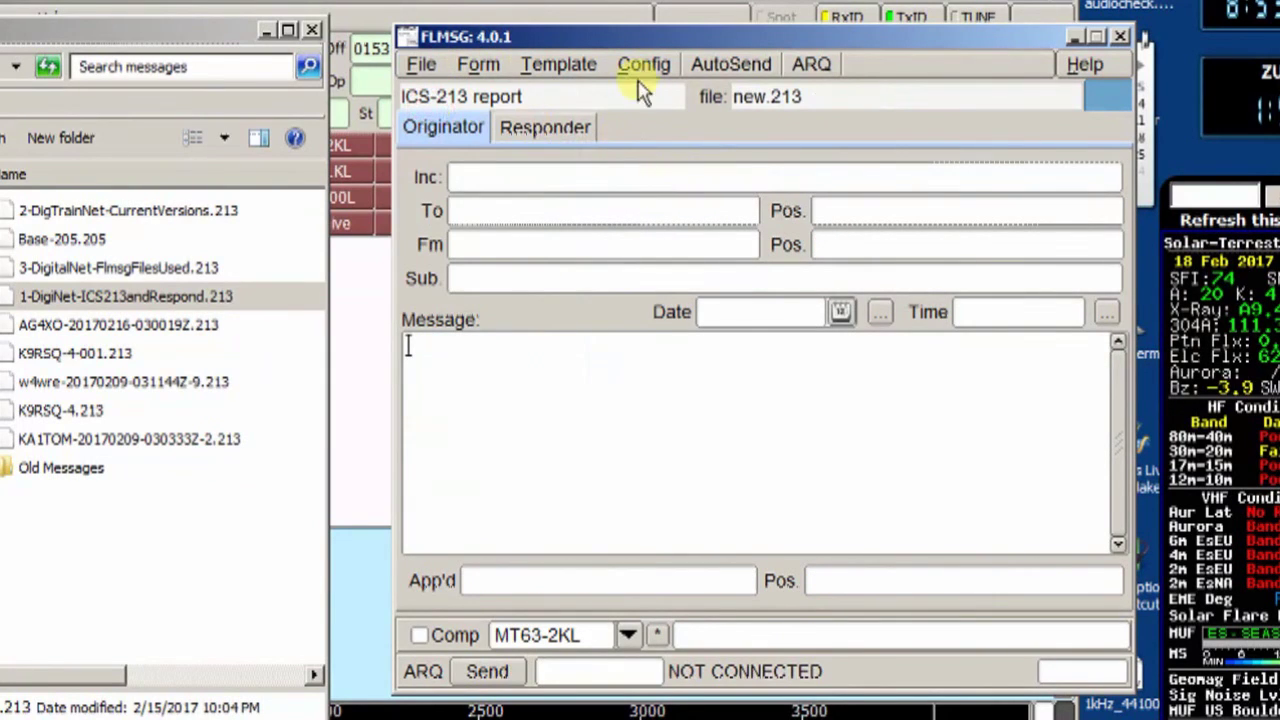
Step: Load the test_for_net.213T template from the ICS templates folder into the blank form
{"action": "left_click", "coordinate": [571, 62]}
{"action": "left_click", "coordinate": [557, 90]}
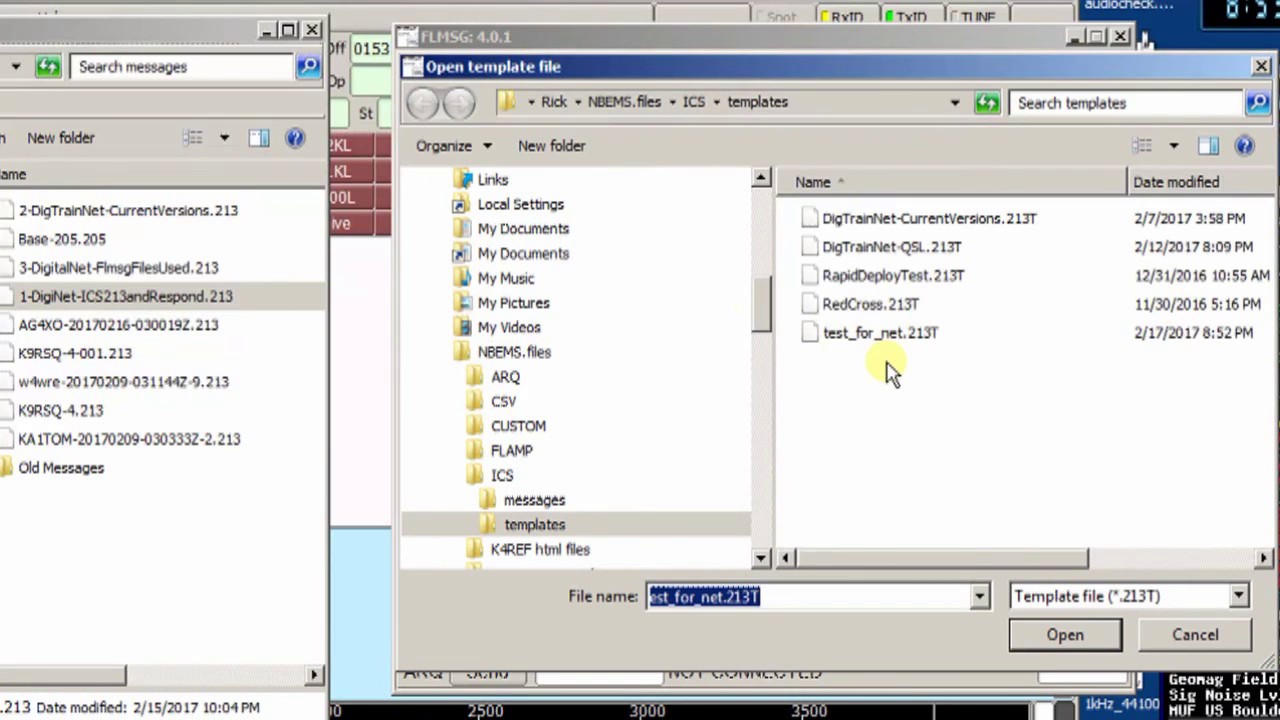
{"action": "left_click", "coordinate": [878, 336]}
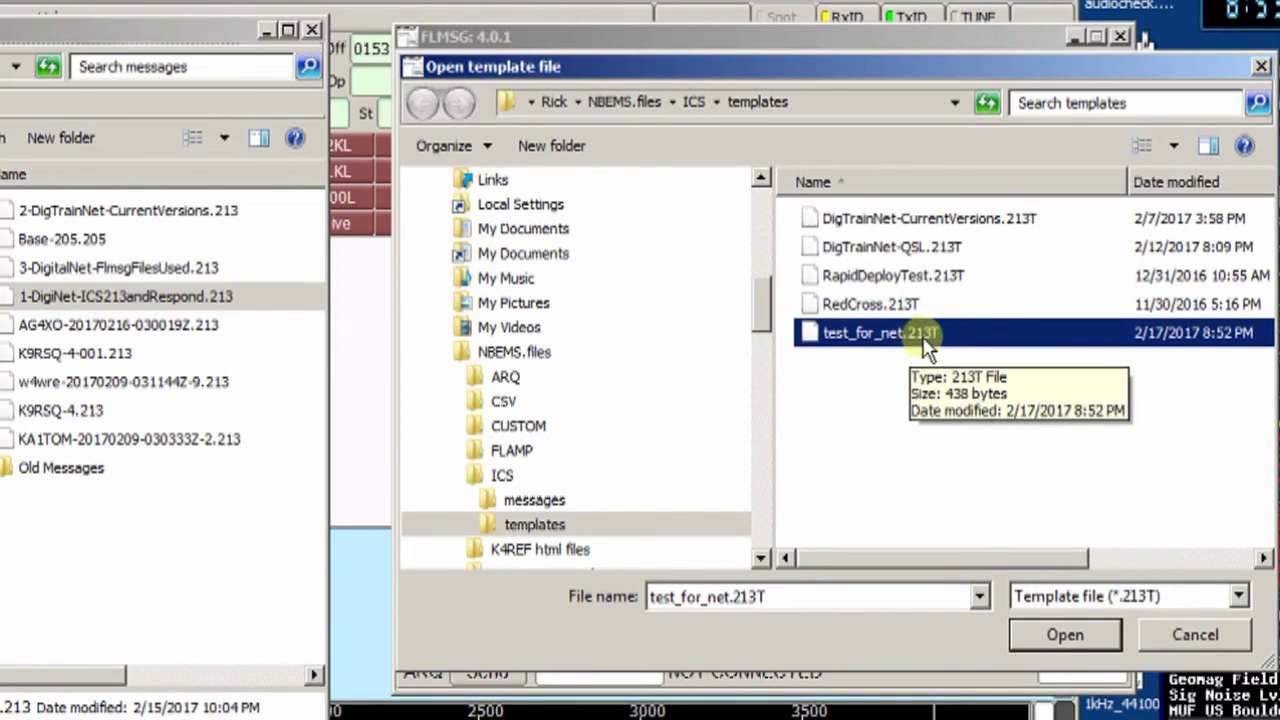
{"action": "left_click", "coordinate": [1037, 634]}
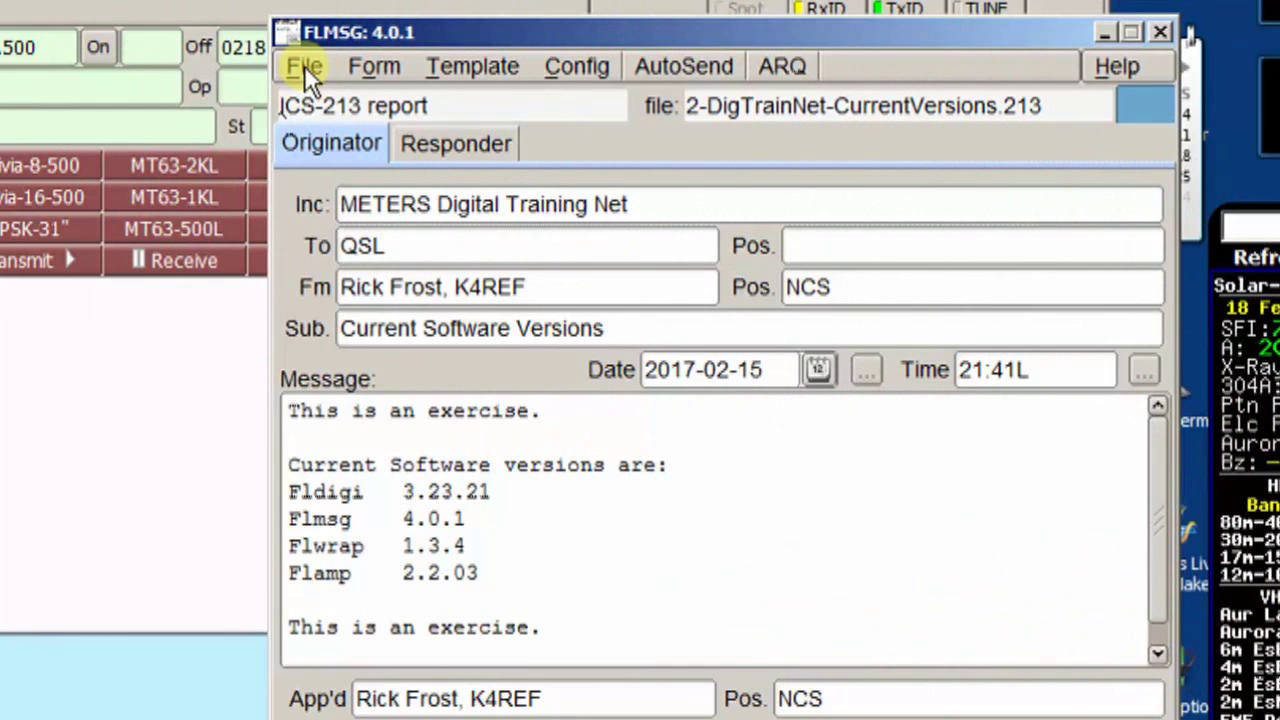
Step: View the 2-DigTrainNet-CurrentVersions.213 message as an Html delivery copy
{"action": "left_click", "coordinate": [304, 65]}
{"action": "mouse_move", "coordinate": [323, 258]}
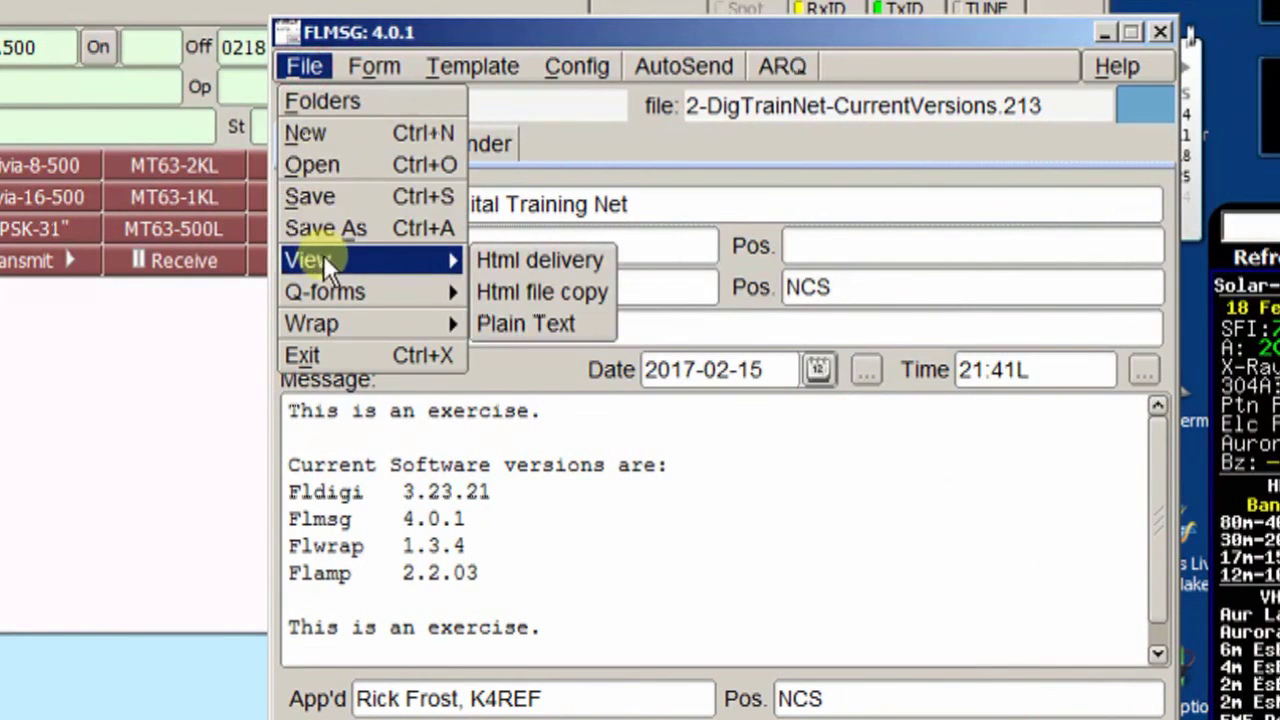
{"action": "left_click", "coordinate": [494, 256]}
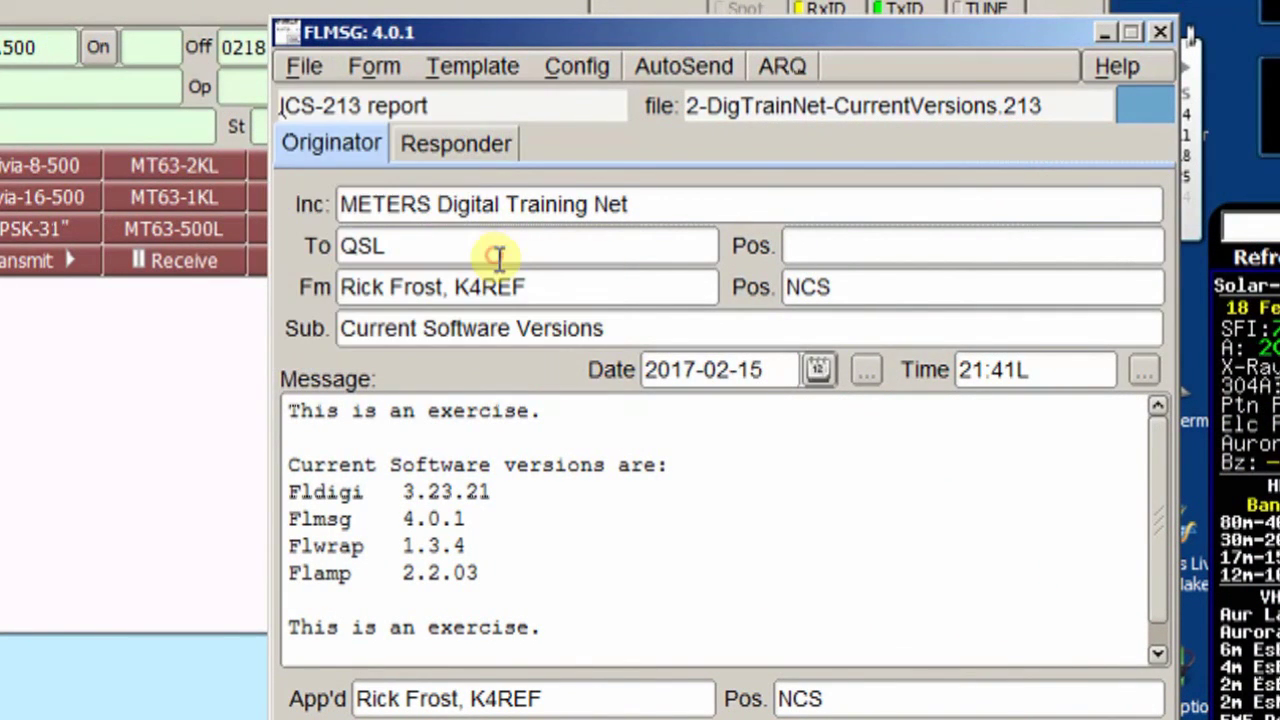